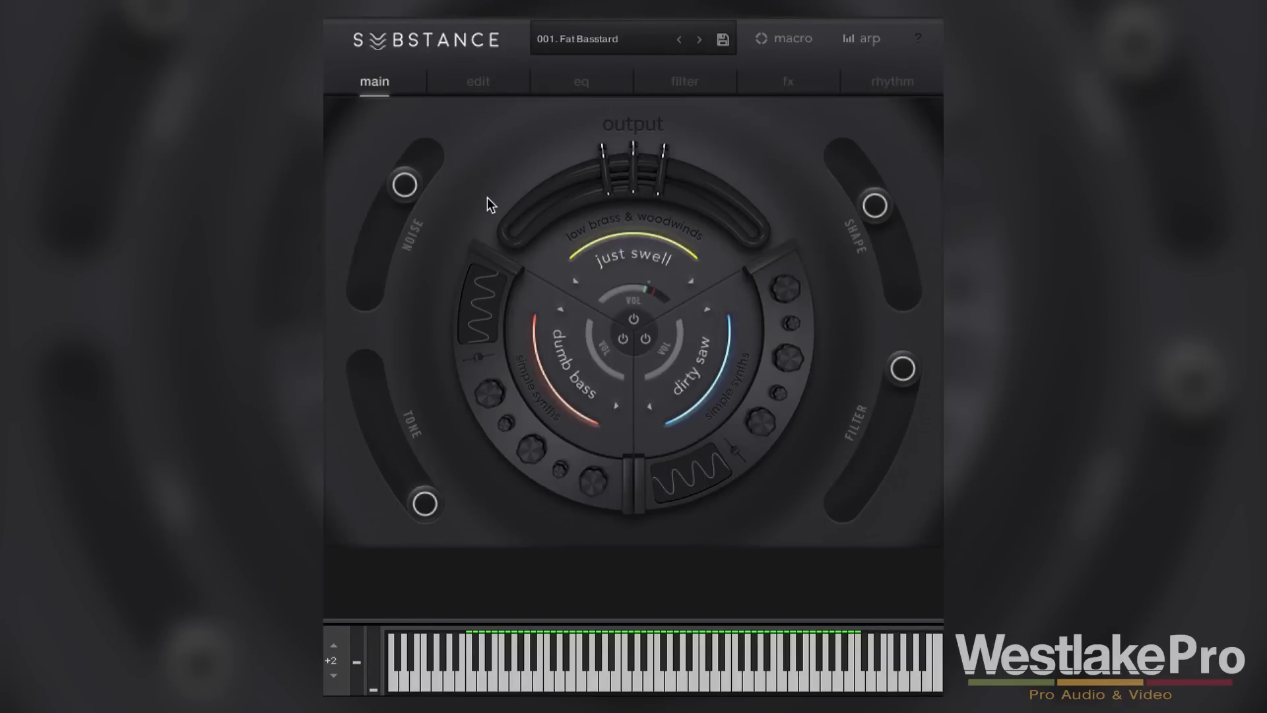
- Step forward through presets 002 Stranger Arps to 006 Complex System
{"action": "left_click", "coordinate": [695, 41]}
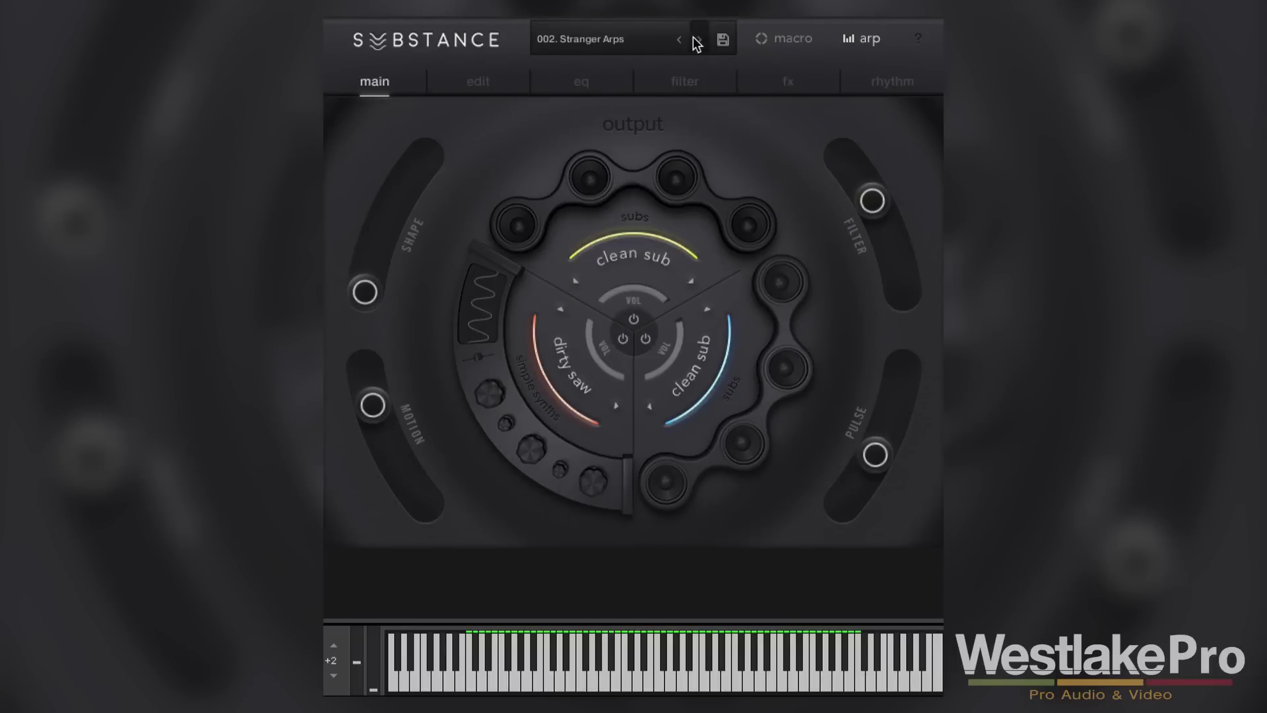
{"action": "left_click", "coordinate": [696, 41]}
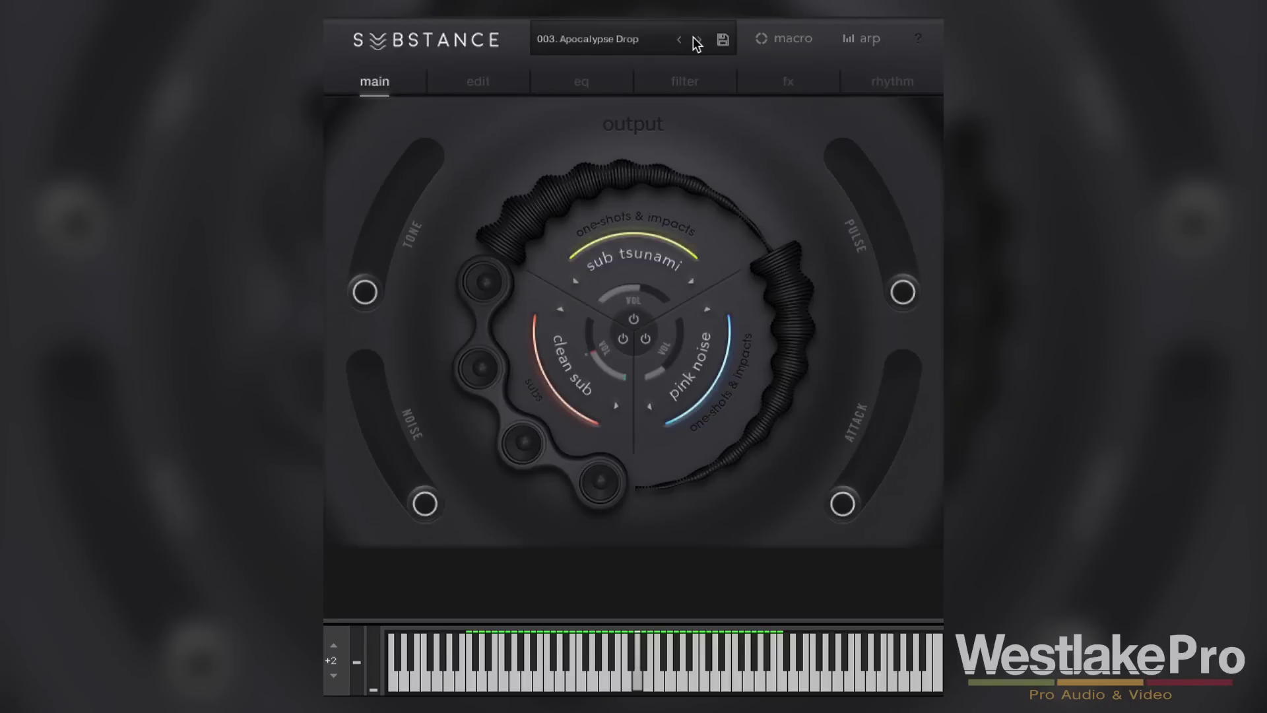
{"action": "left_click", "coordinate": [696, 41]}
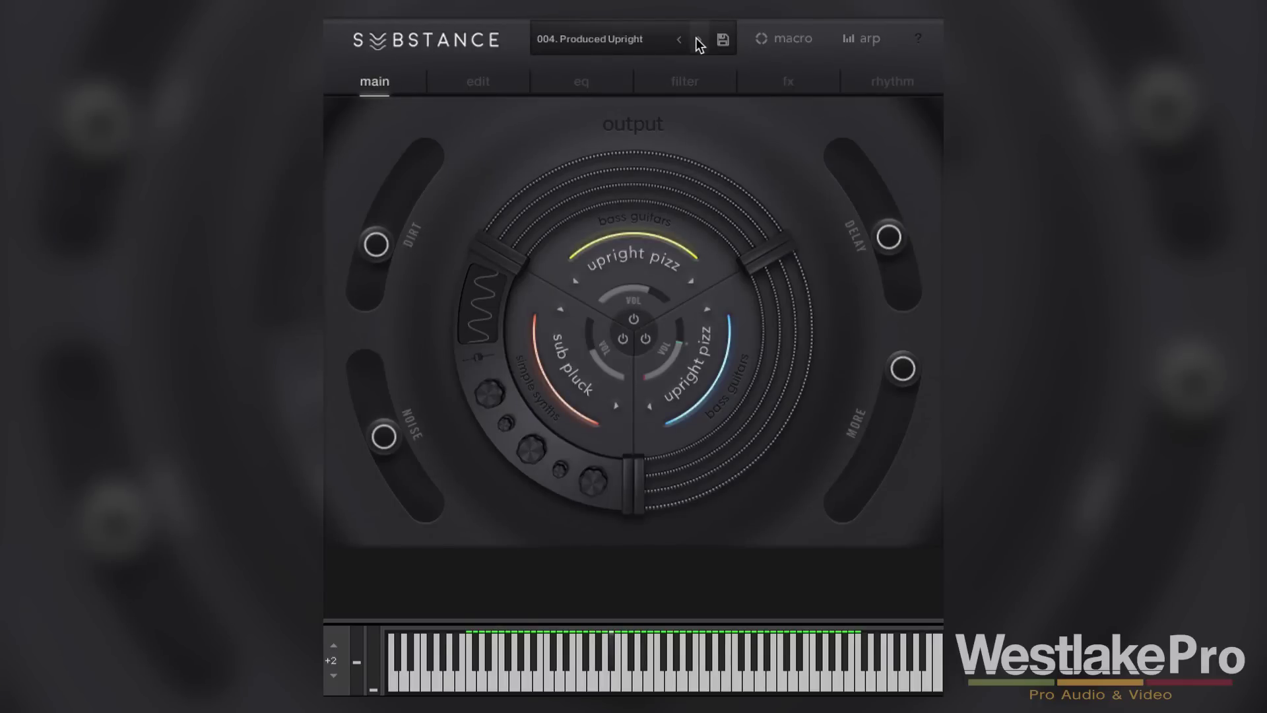
{"action": "left_click", "coordinate": [697, 41]}
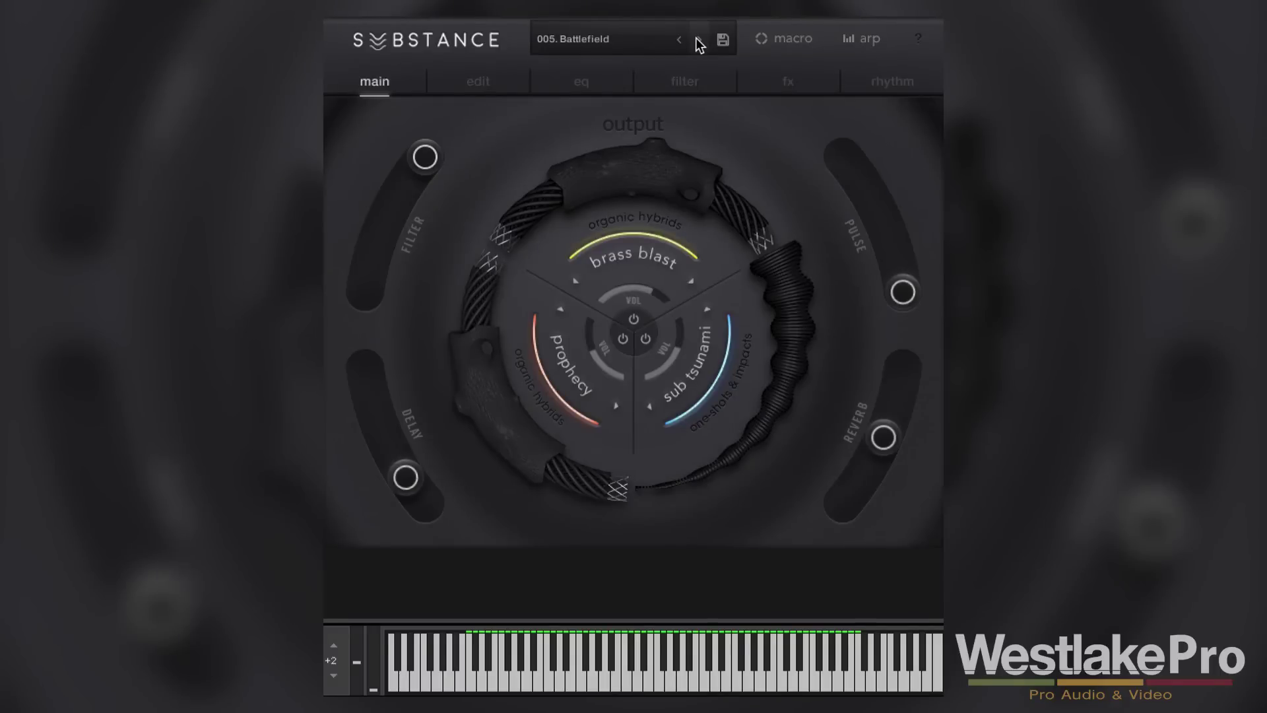
{"action": "left_click", "coordinate": [697, 40]}
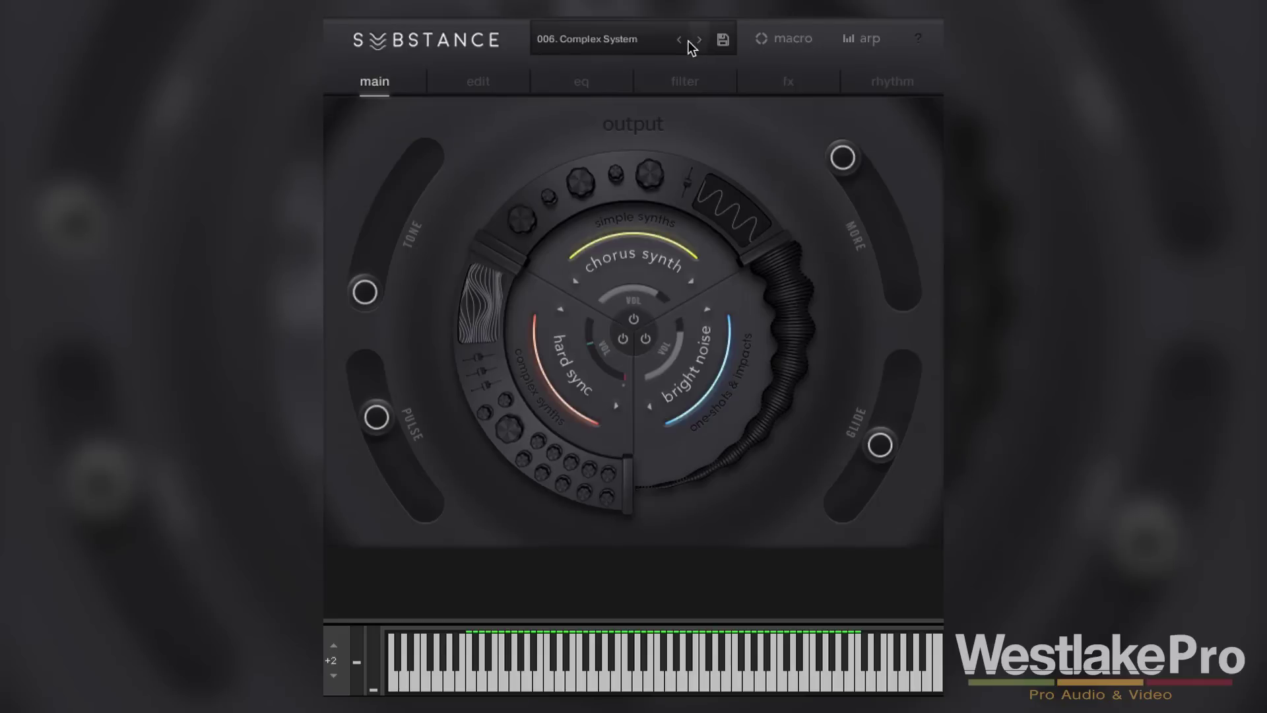
- Step back through the presets to return to Fat Basstard
{"action": "left_click", "coordinate": [679, 39]}
{"action": "left_click", "coordinate": [678, 40]}
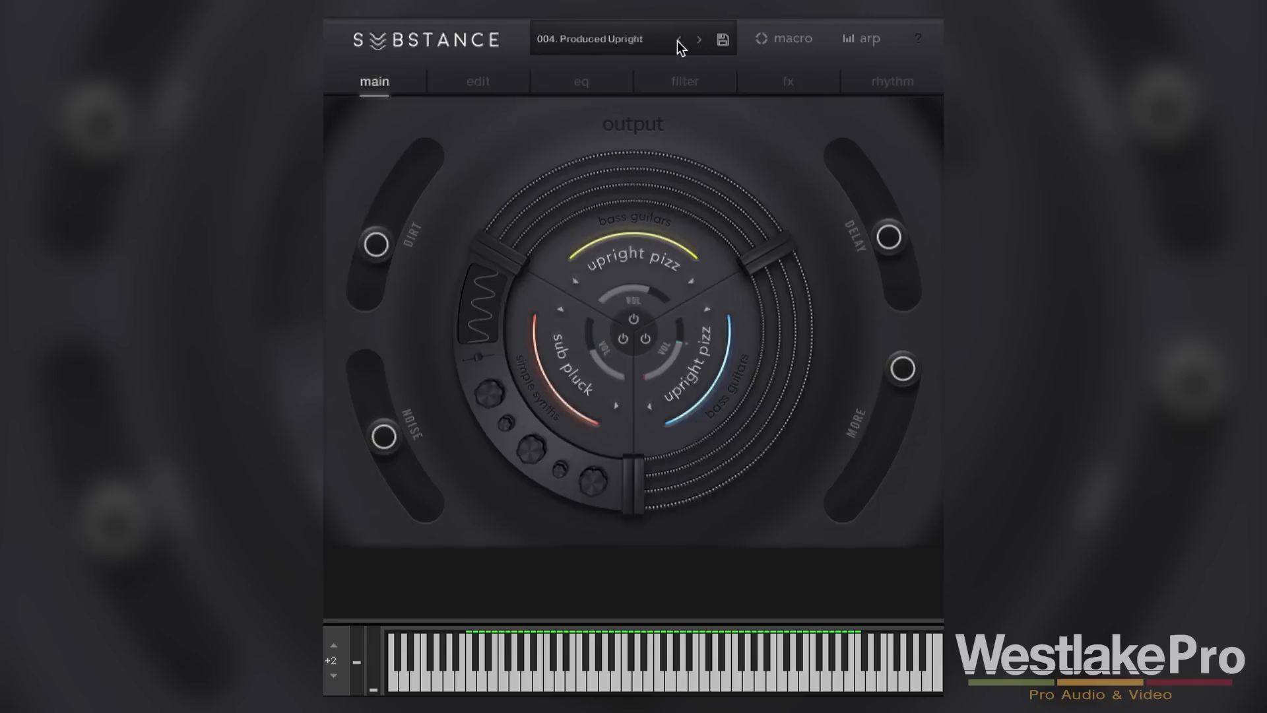
{"action": "left_click", "coordinate": [678, 40]}
{"action": "left_click", "coordinate": [677, 41]}
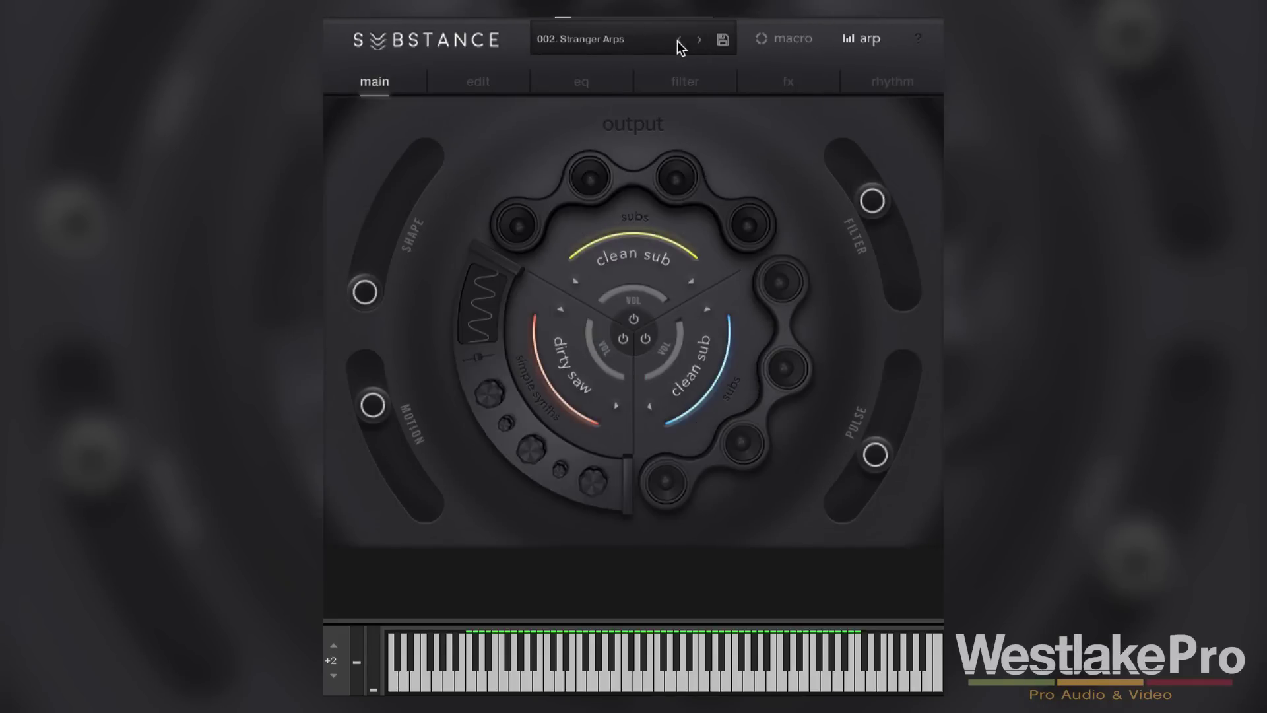
{"action": "left_click", "coordinate": [678, 40]}
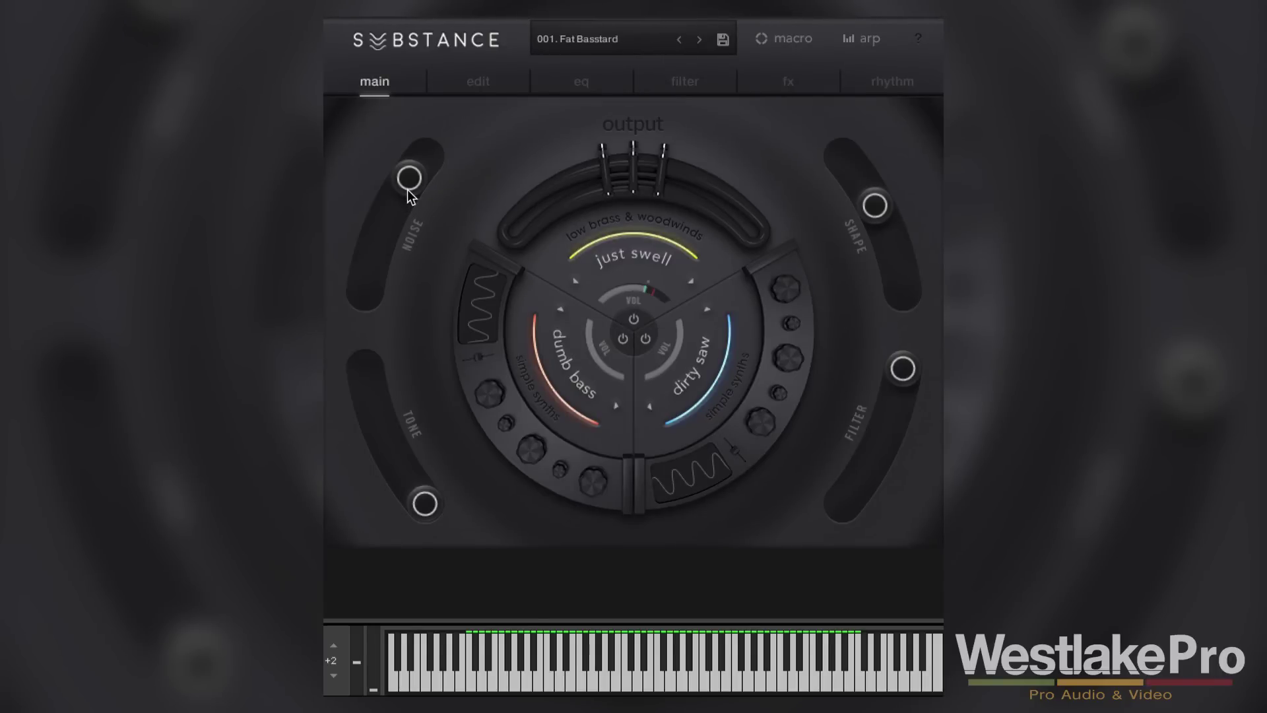
- Try out the NOISE, SHAPE, FILTER and TONE macros, returning TONE back down
{"action": "left_click_drag", "start_coordinate": [406, 188], "coordinate": [463, 190]}
{"action": "left_click_drag", "start_coordinate": [855, 198], "coordinate": [816, 177]}
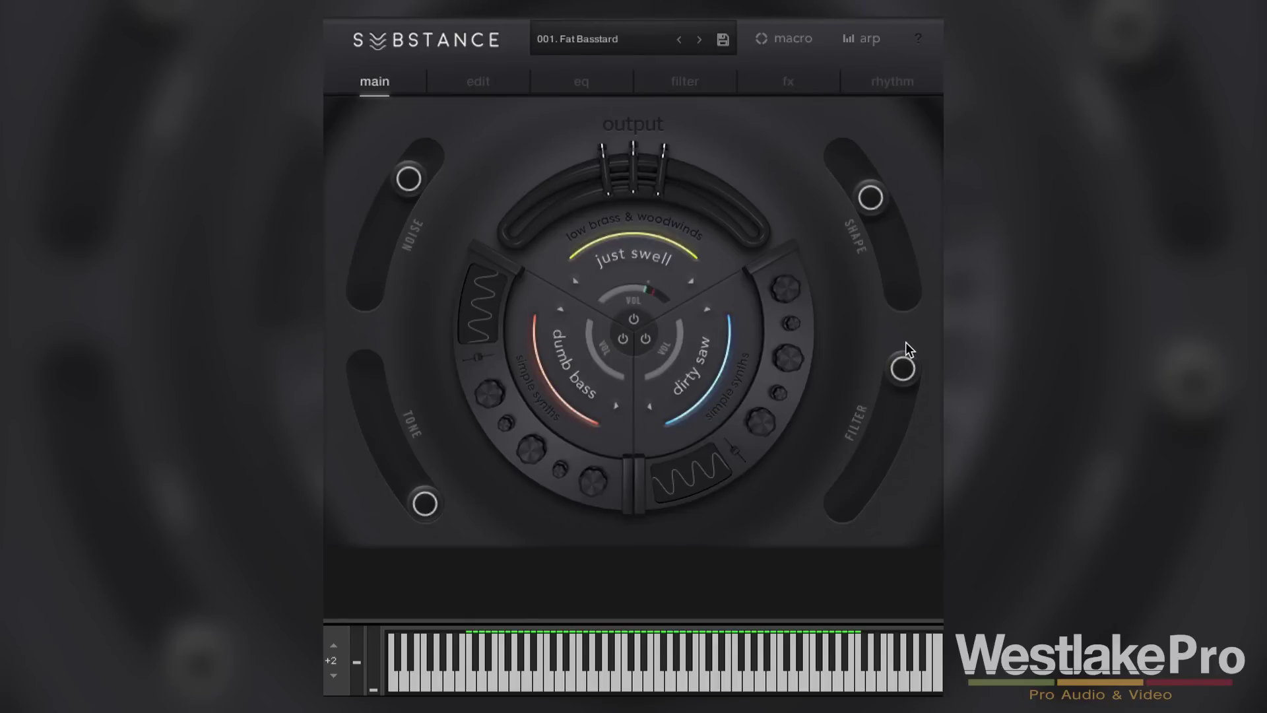
{"action": "left_click_drag", "start_coordinate": [904, 376], "coordinate": [932, 358]}
{"action": "left_click_drag", "start_coordinate": [406, 496], "coordinate": [366, 315]}
{"action": "left_click_drag", "start_coordinate": [350, 235], "coordinate": [429, 512]}
- Switch off the dirty saw and just swell layers, keeping dumb bass playing
{"action": "left_click", "coordinate": [595, 468]}
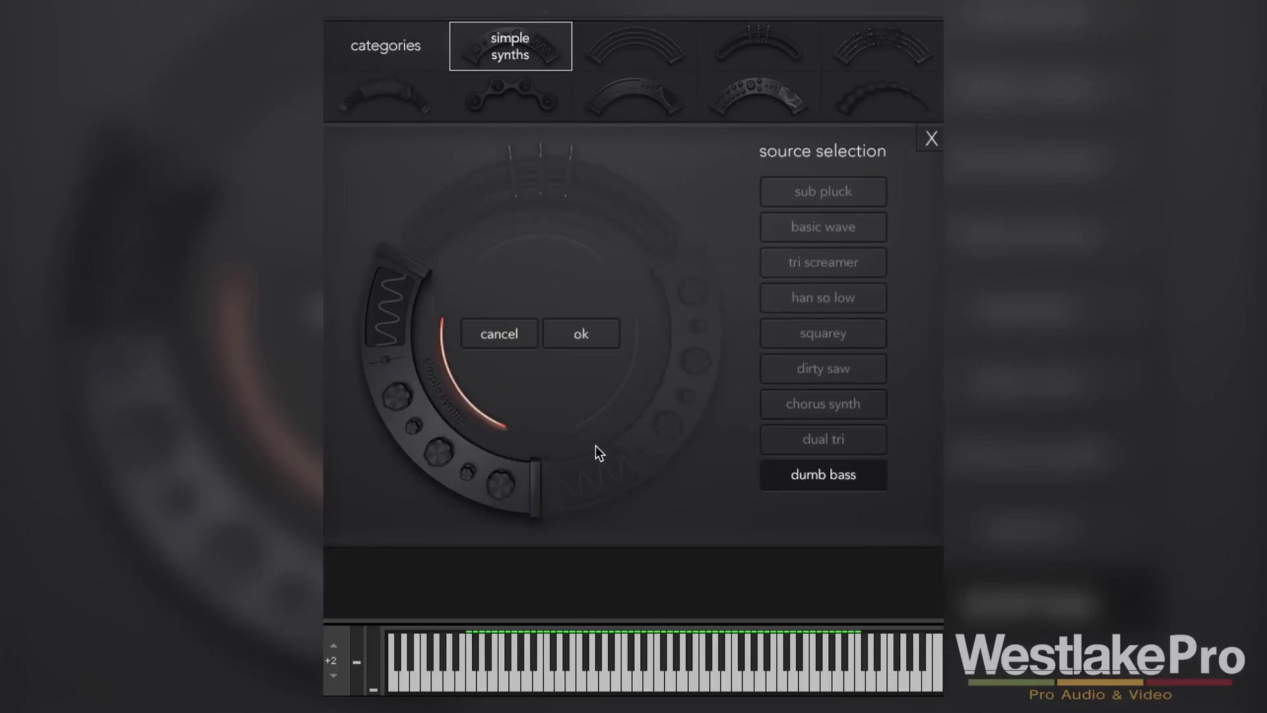
{"action": "left_click", "coordinate": [524, 331]}
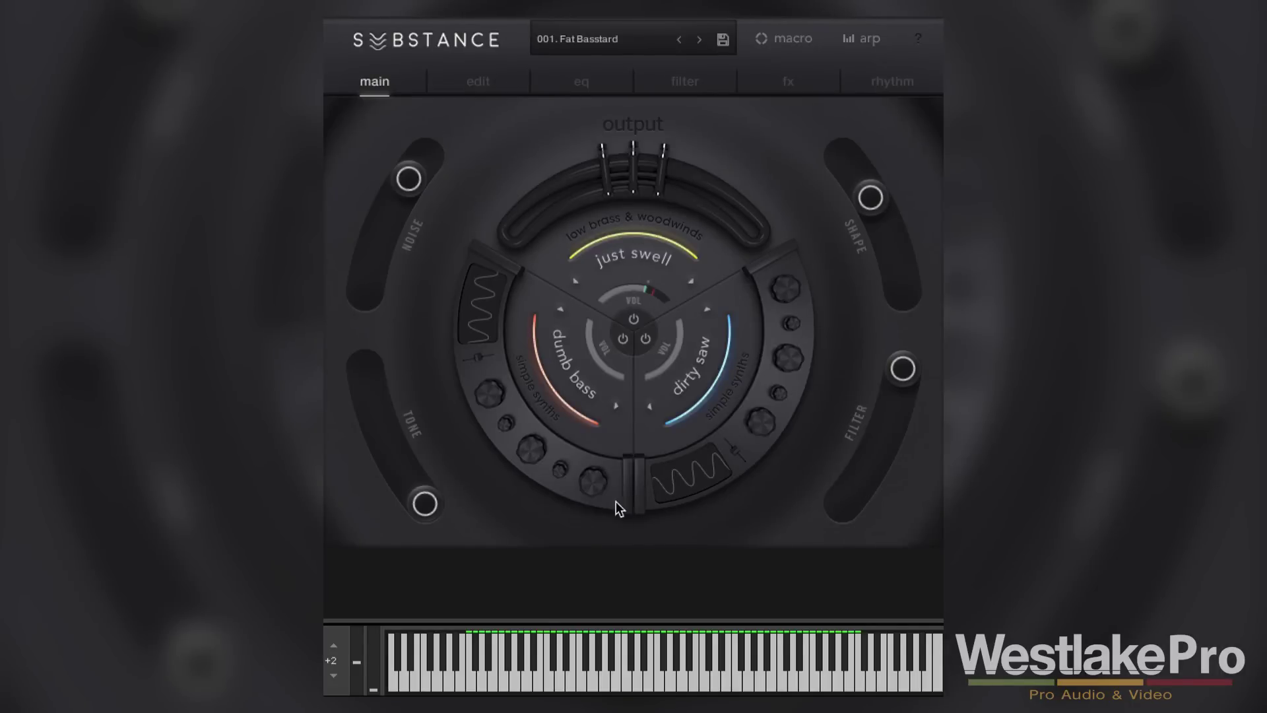
{"action": "left_click", "coordinate": [645, 339]}
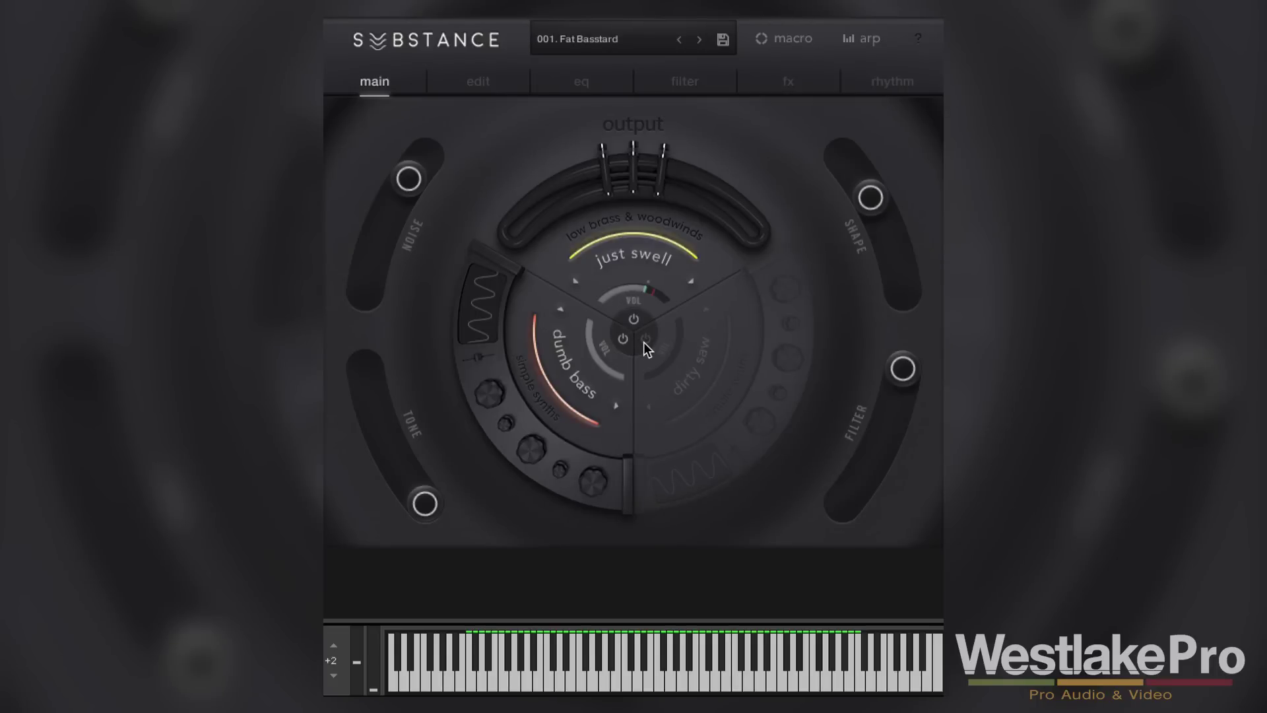
{"action": "left_click", "coordinate": [645, 339]}
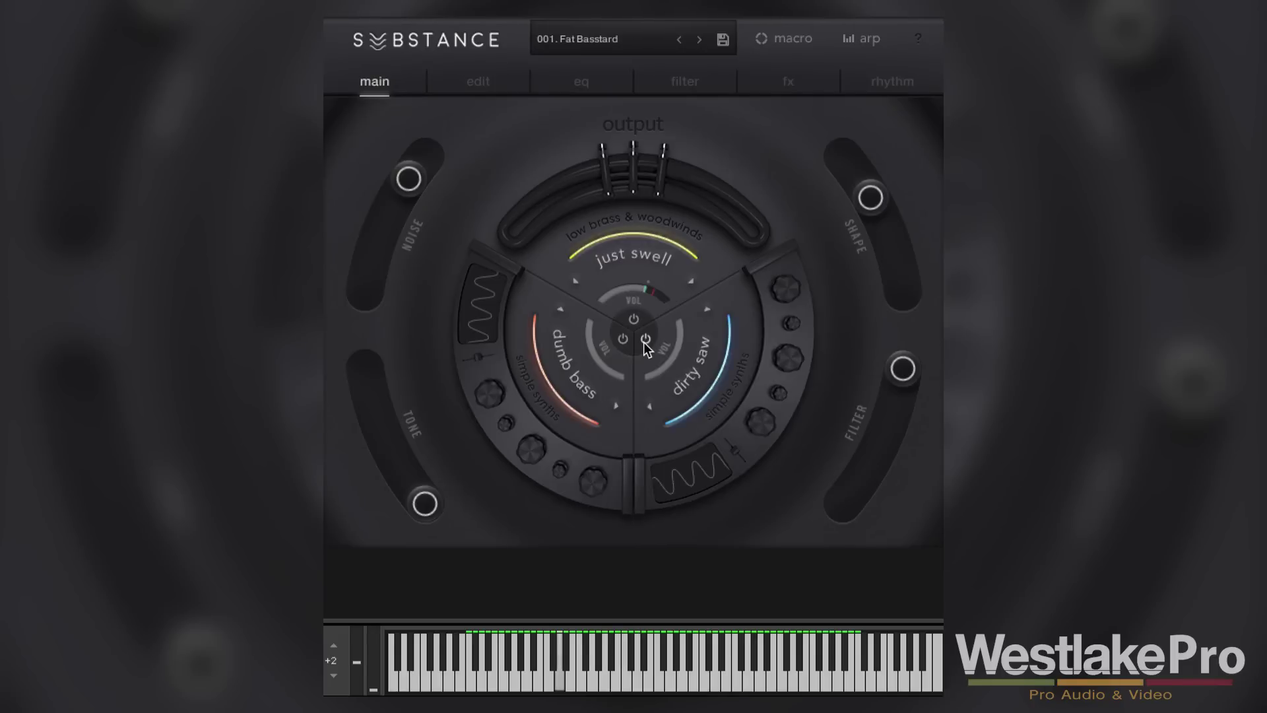
{"action": "left_click", "coordinate": [645, 338]}
{"action": "left_click", "coordinate": [633, 320]}
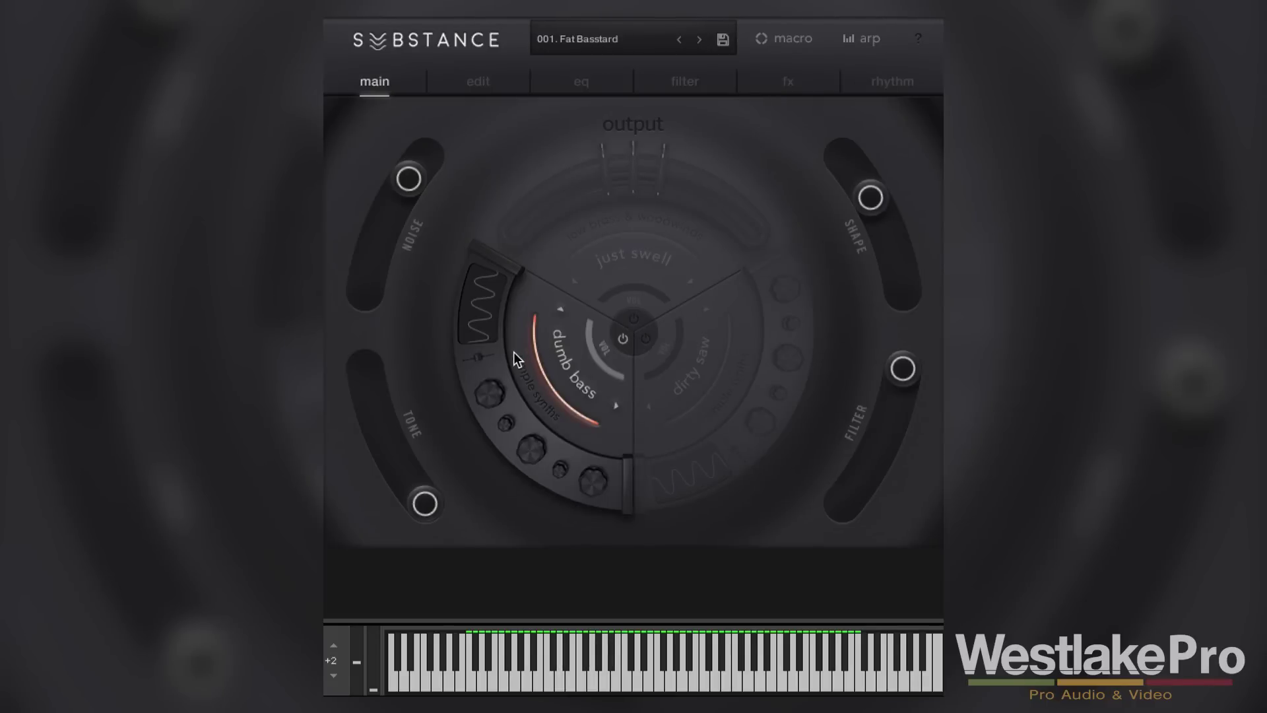
{"action": "left_click", "coordinate": [495, 384]}
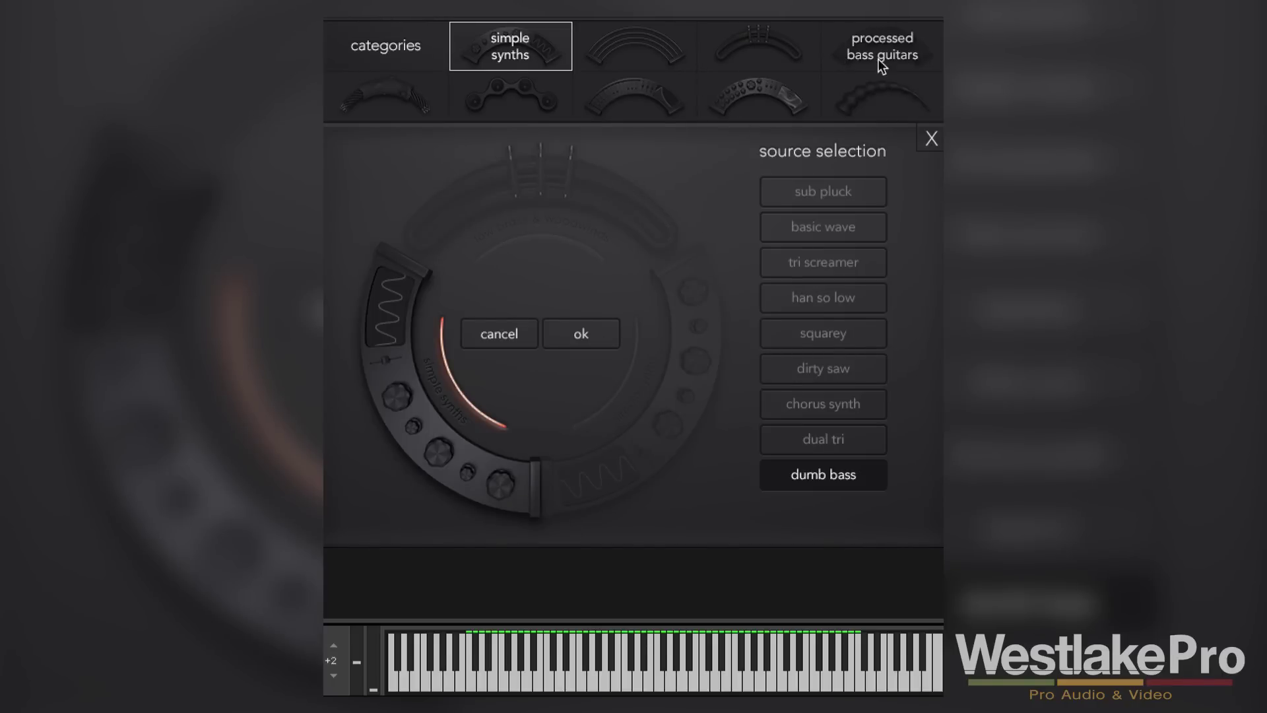
- Audition sub pluck, basic wave and tri screamer twice for the left layer
{"action": "left_click", "coordinate": [860, 190]}
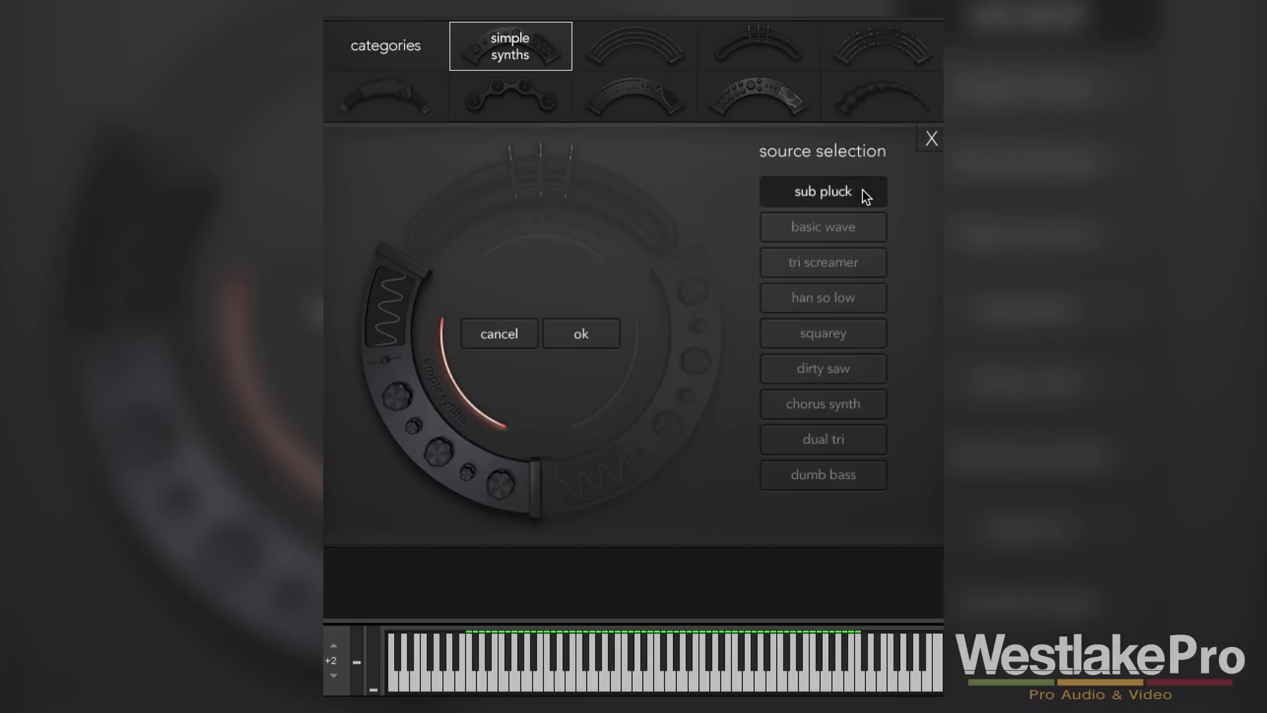
{"action": "left_click", "coordinate": [864, 223]}
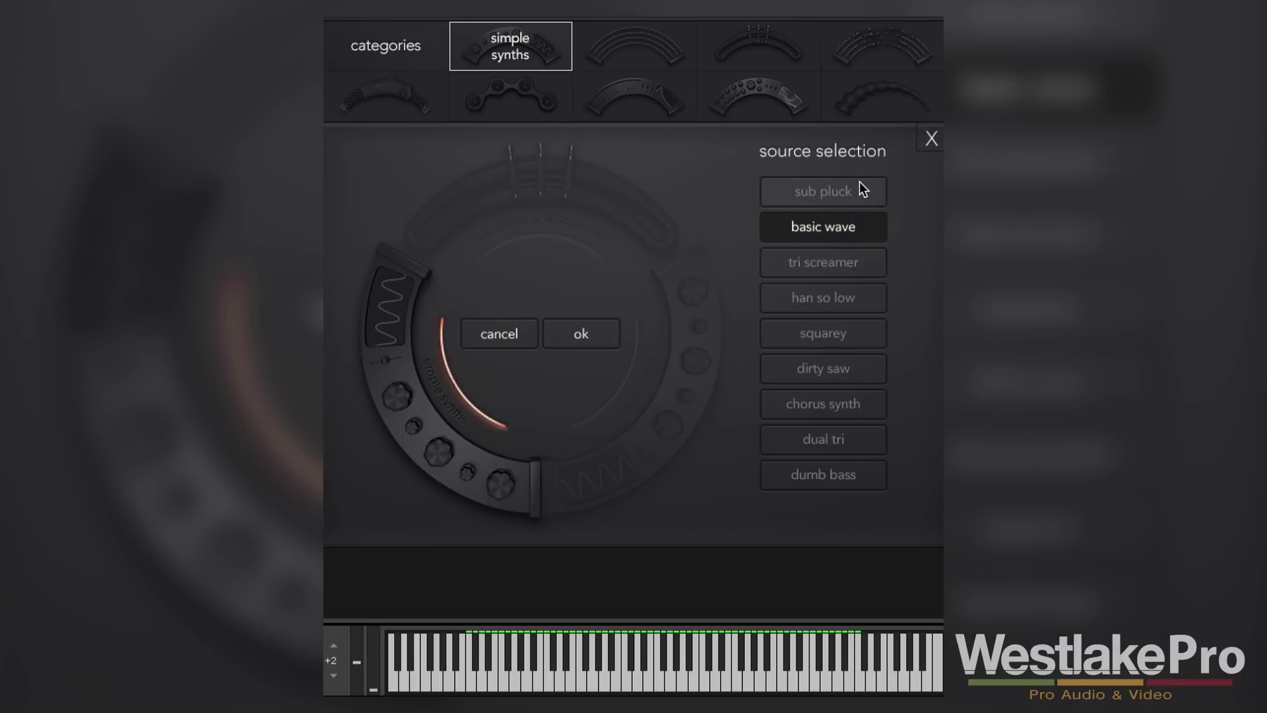
{"action": "left_click", "coordinate": [867, 267]}
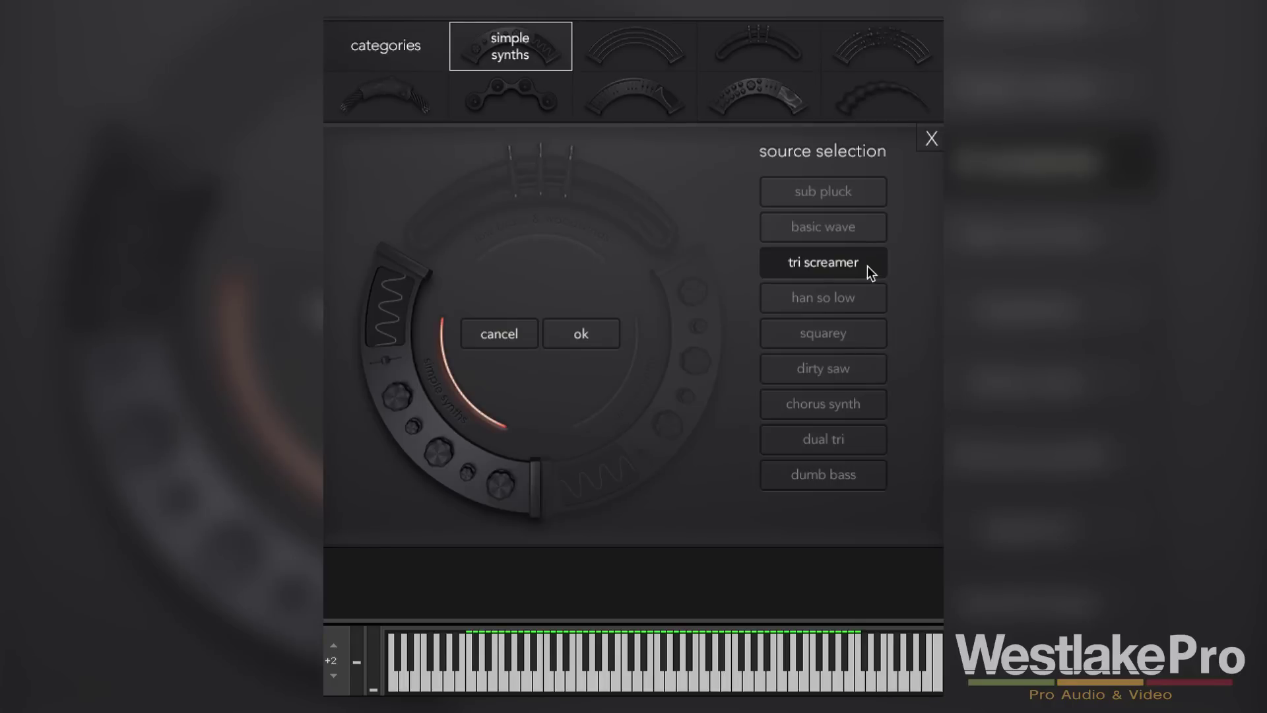
{"action": "left_click", "coordinate": [855, 190]}
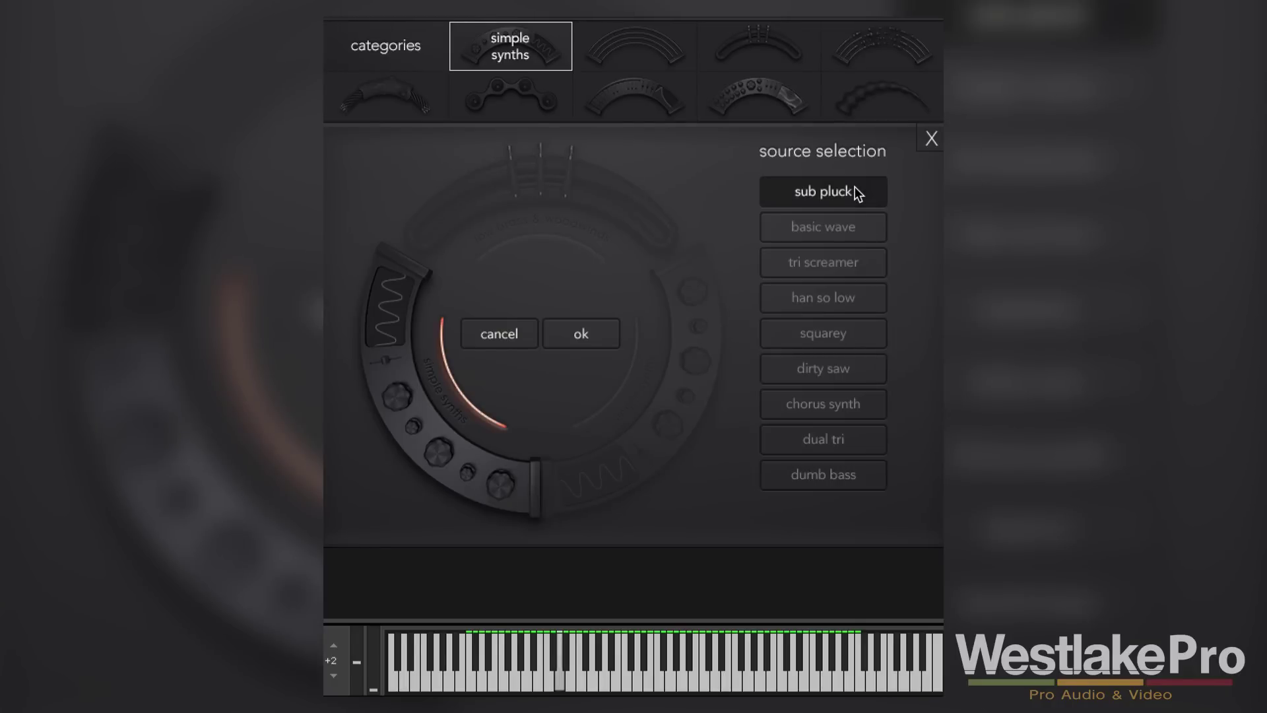
{"action": "left_click", "coordinate": [851, 224]}
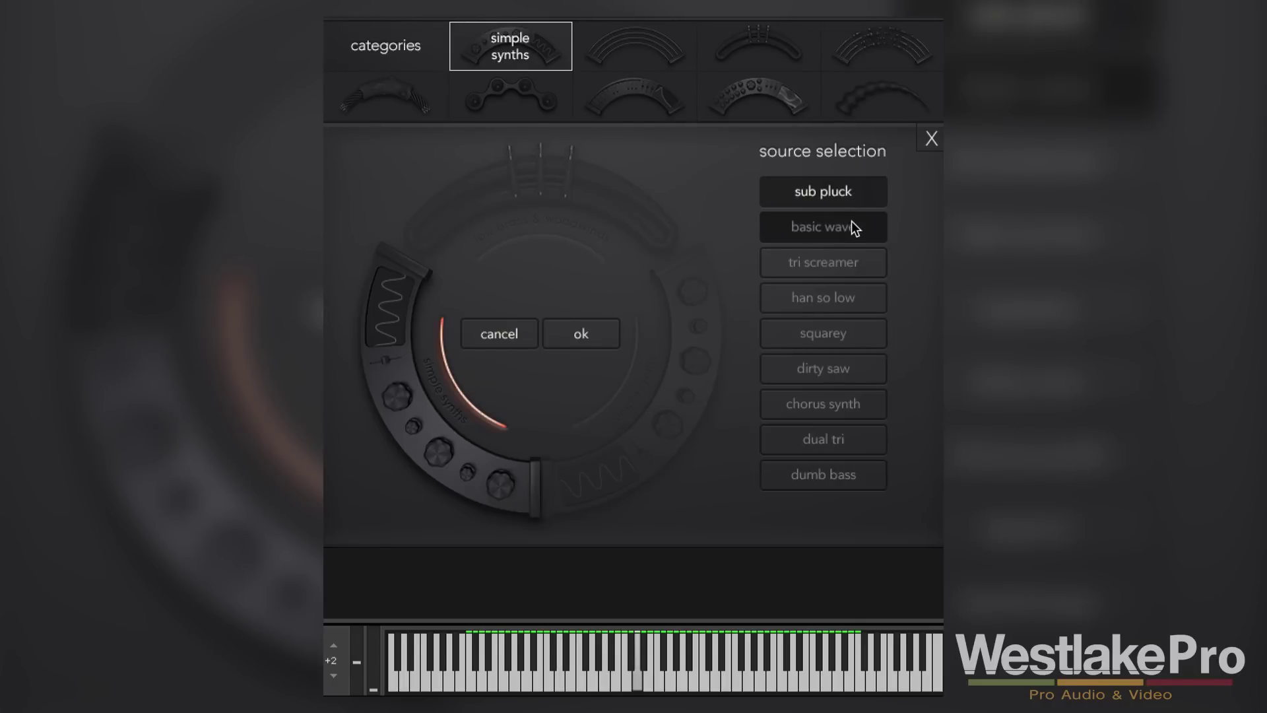
{"action": "left_click", "coordinate": [852, 263]}
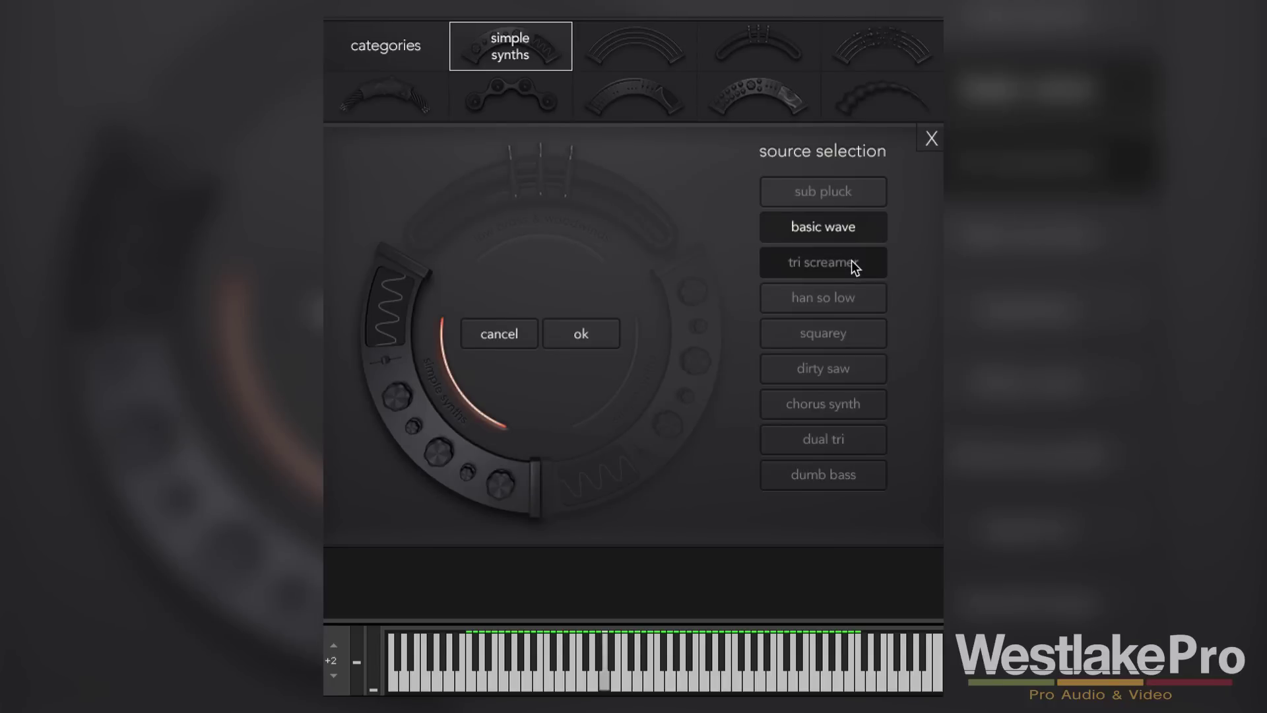
- Audition han so low, squarey, dirty saw, chorus synth and dual tri, ending on dumb bass
{"action": "left_click", "coordinate": [844, 297]}
{"action": "left_click", "coordinate": [850, 331]}
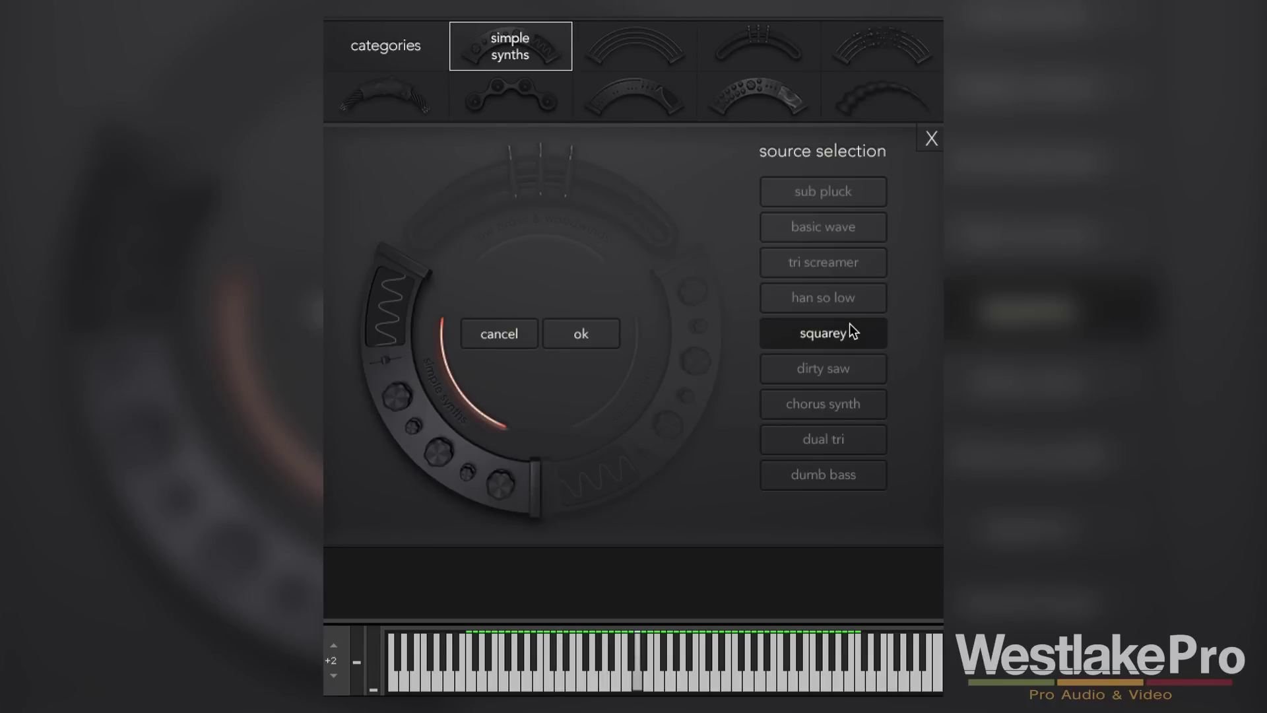
{"action": "left_click", "coordinate": [849, 367]}
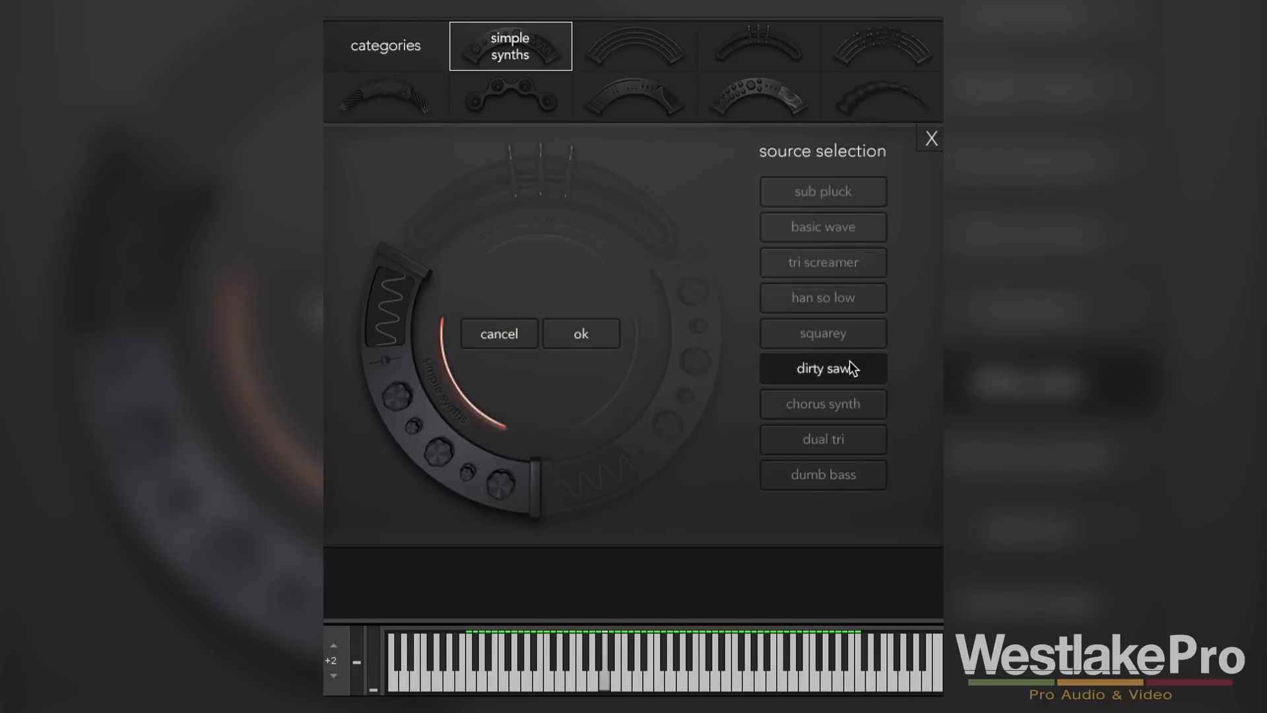
{"action": "left_click", "coordinate": [850, 399]}
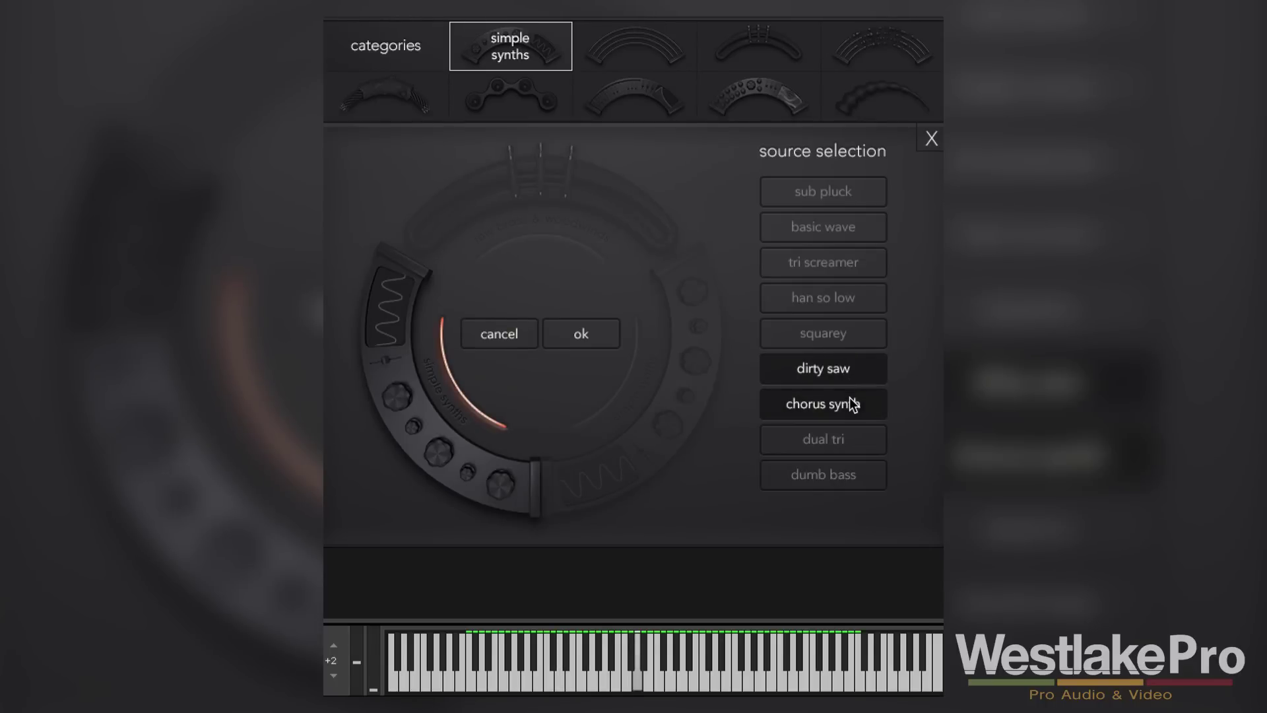
{"action": "left_click", "coordinate": [841, 442]}
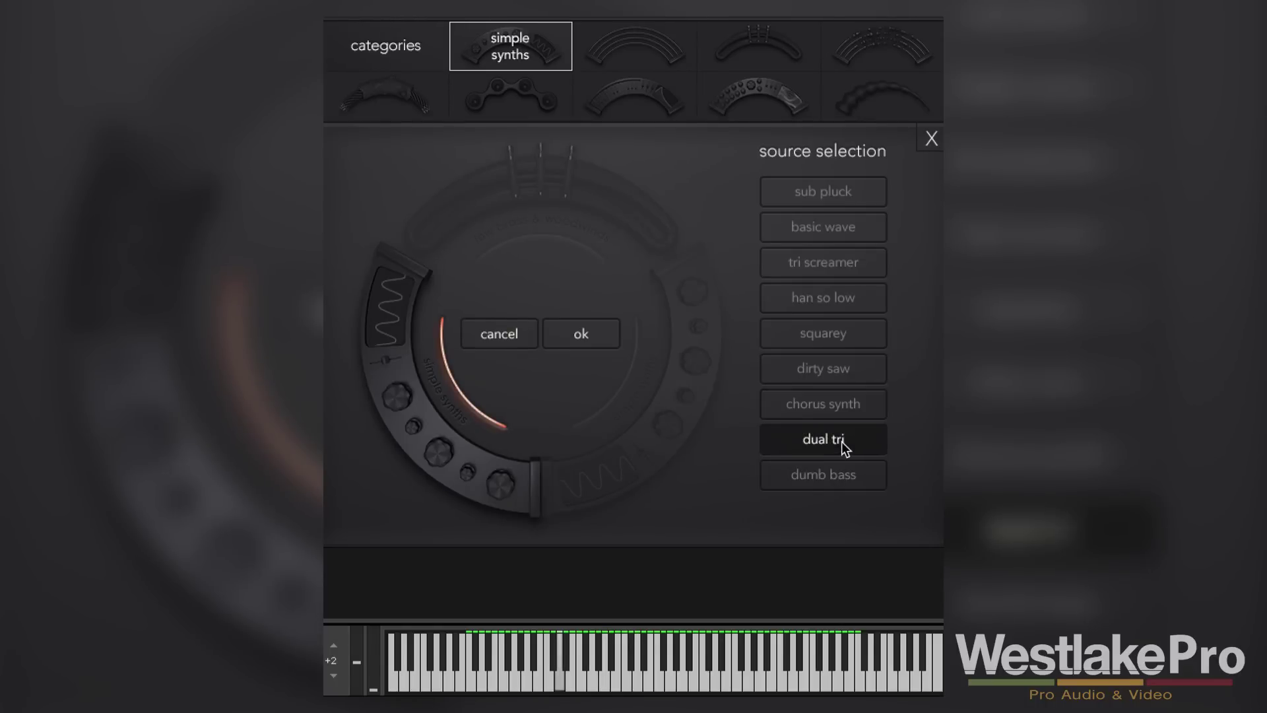
{"action": "left_click", "coordinate": [843, 470]}
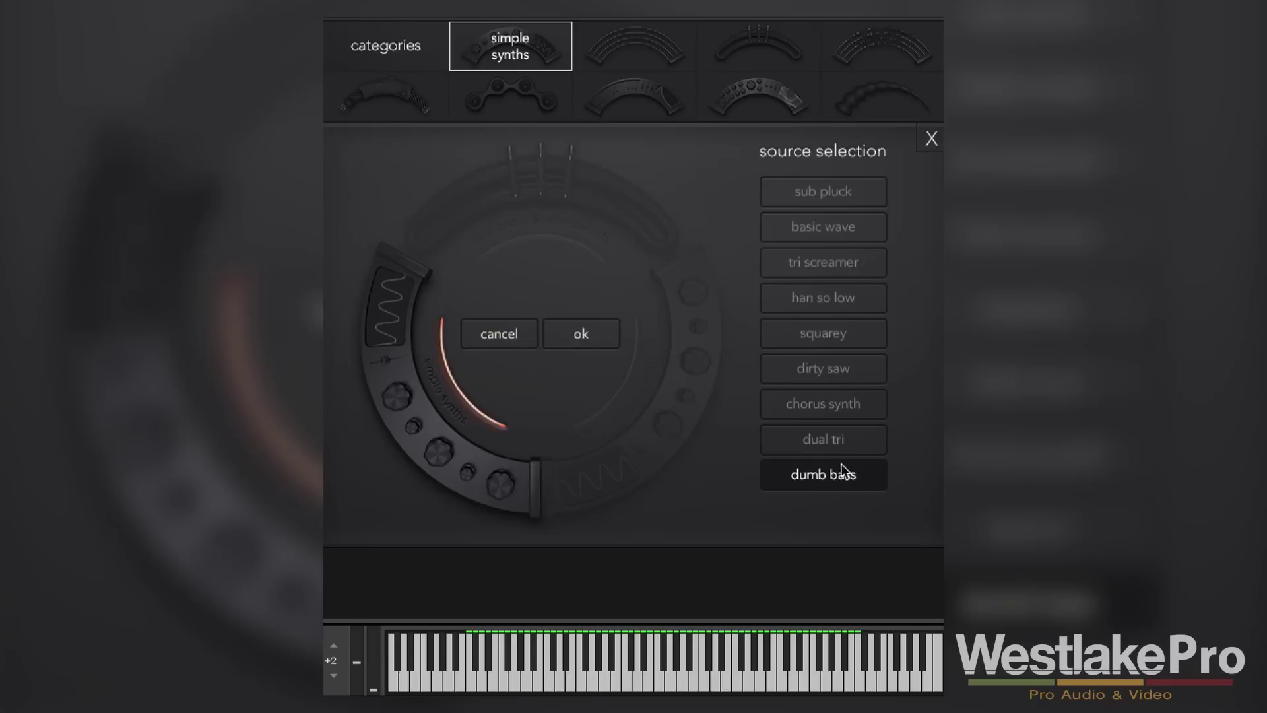
{"action": "left_click", "coordinate": [640, 44]}
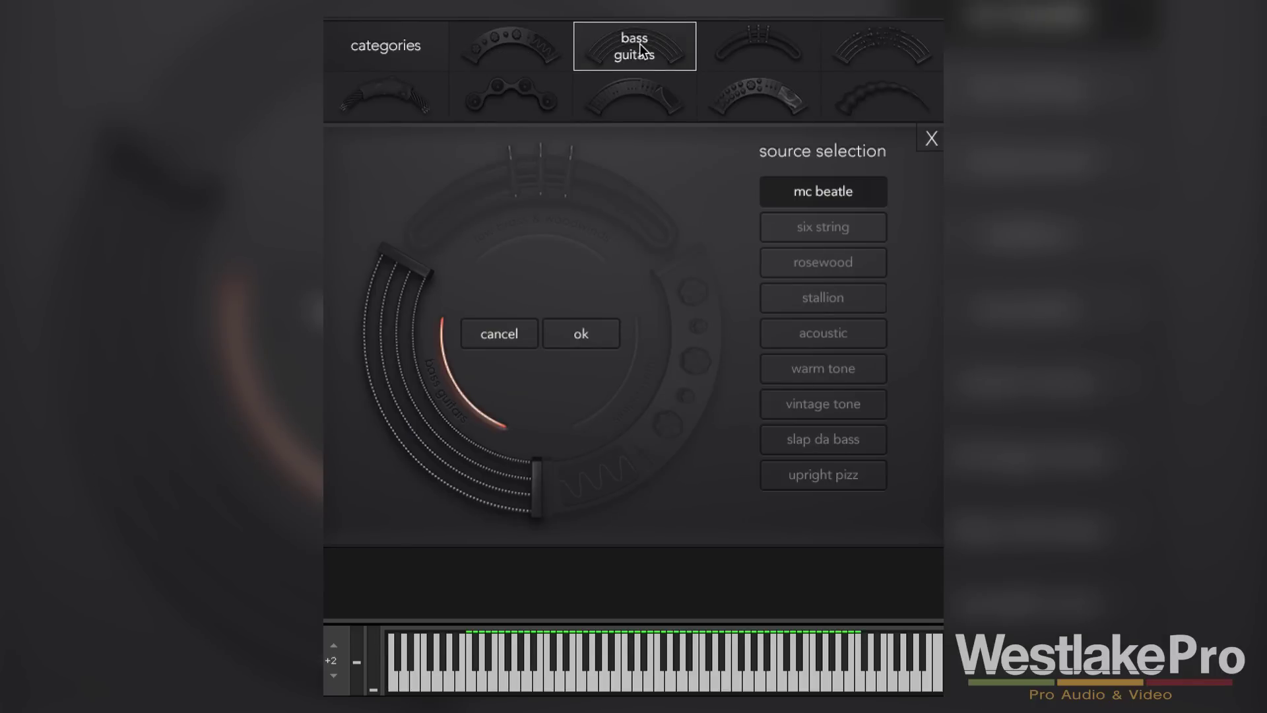
- Preview the six string, rosewood and stallion bass guitar sources for the left layer
{"action": "left_click", "coordinate": [529, 41]}
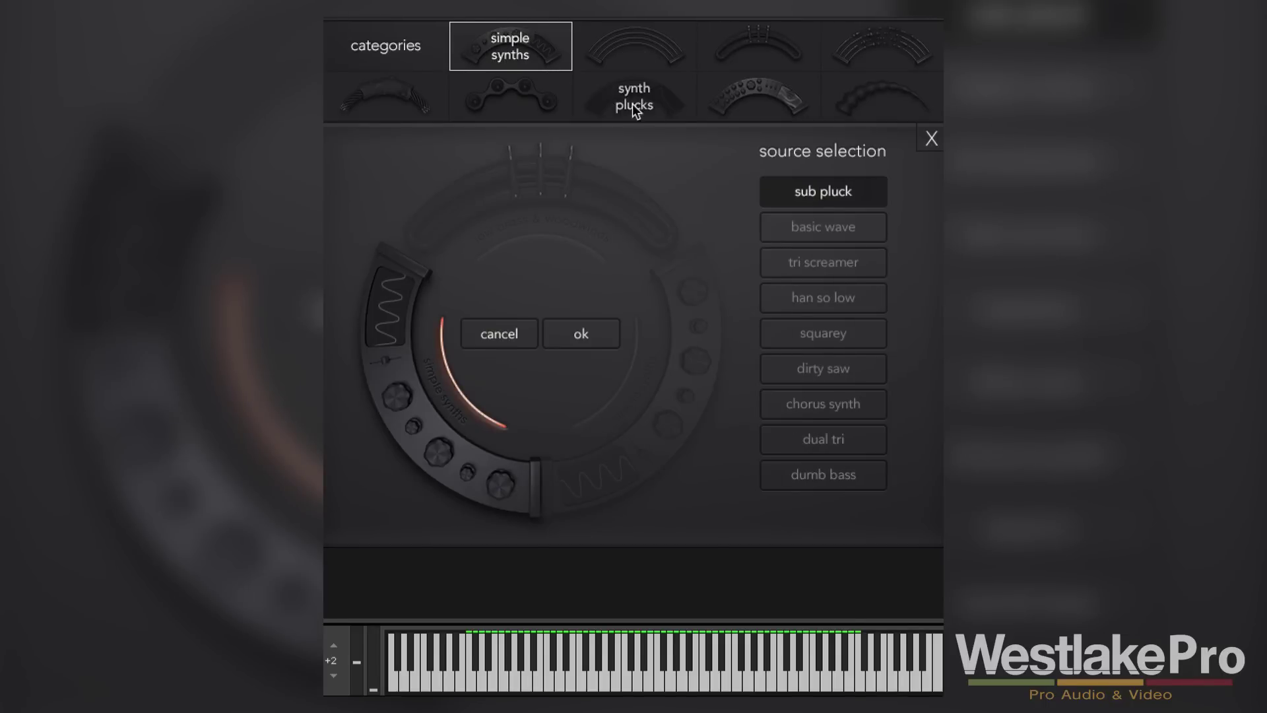
{"action": "left_click", "coordinate": [620, 45]}
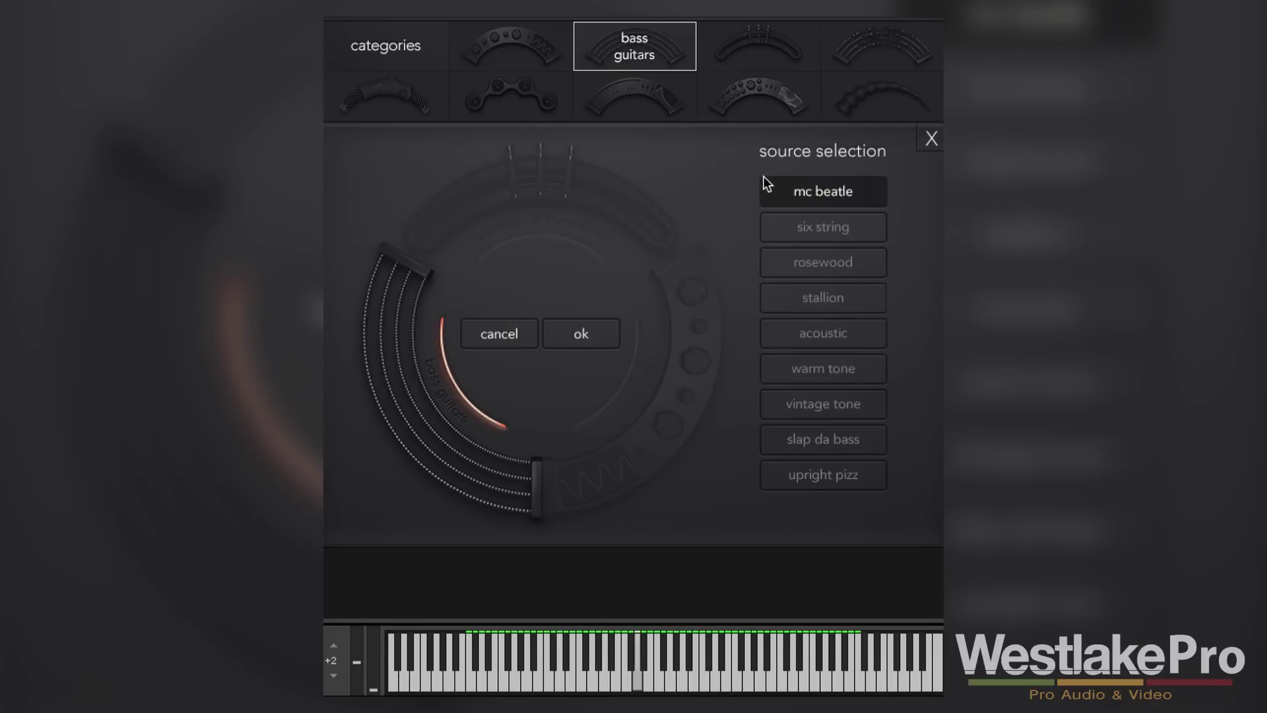
{"action": "left_click", "coordinate": [800, 225]}
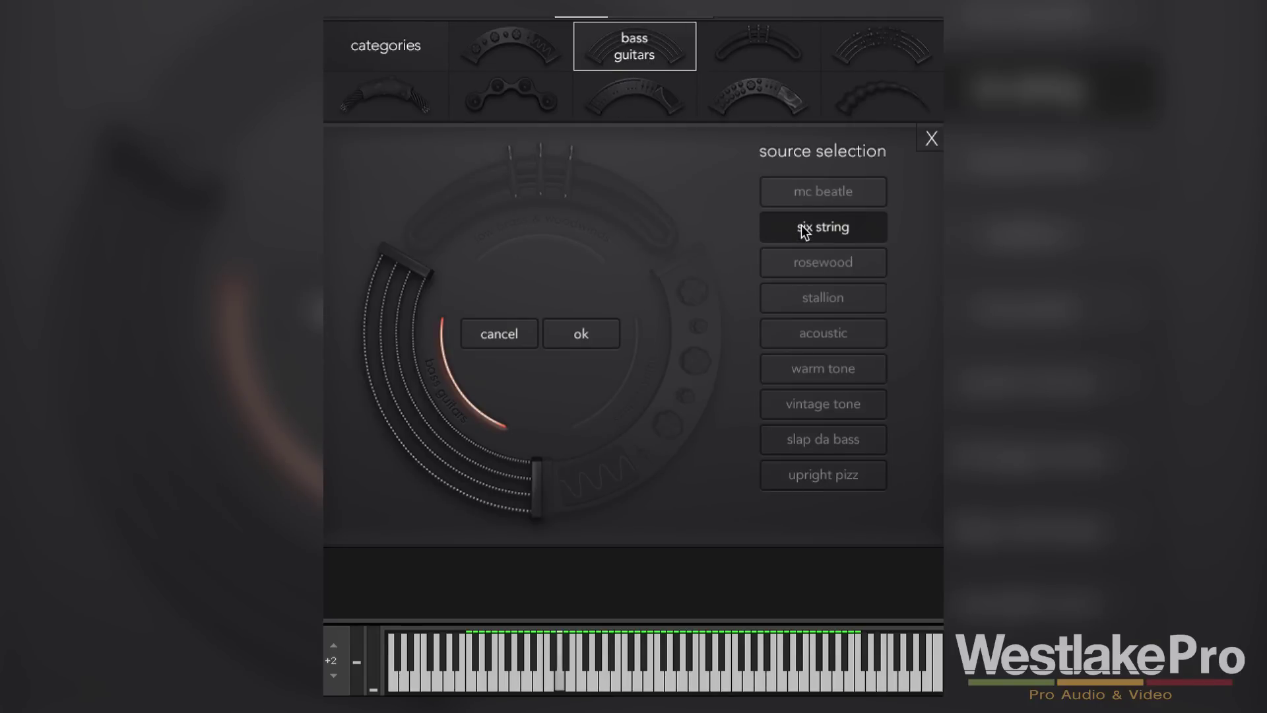
{"action": "left_click", "coordinate": [805, 264]}
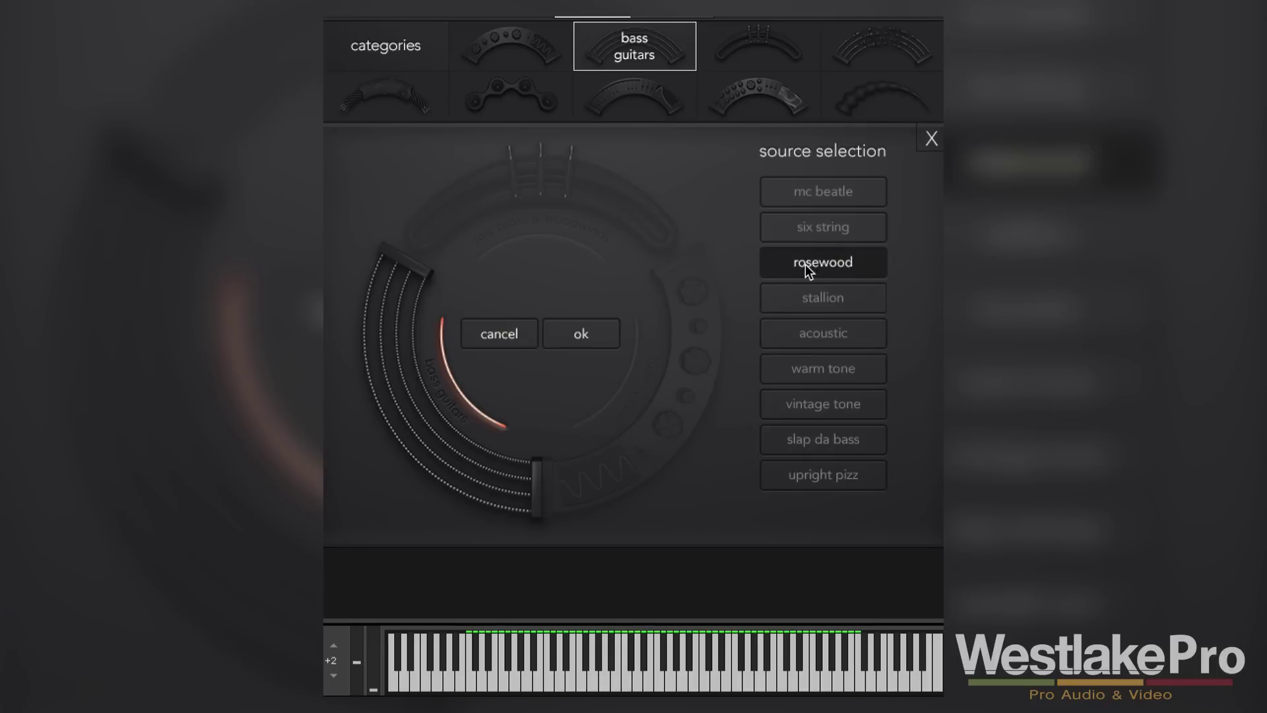
{"action": "left_click", "coordinate": [815, 302]}
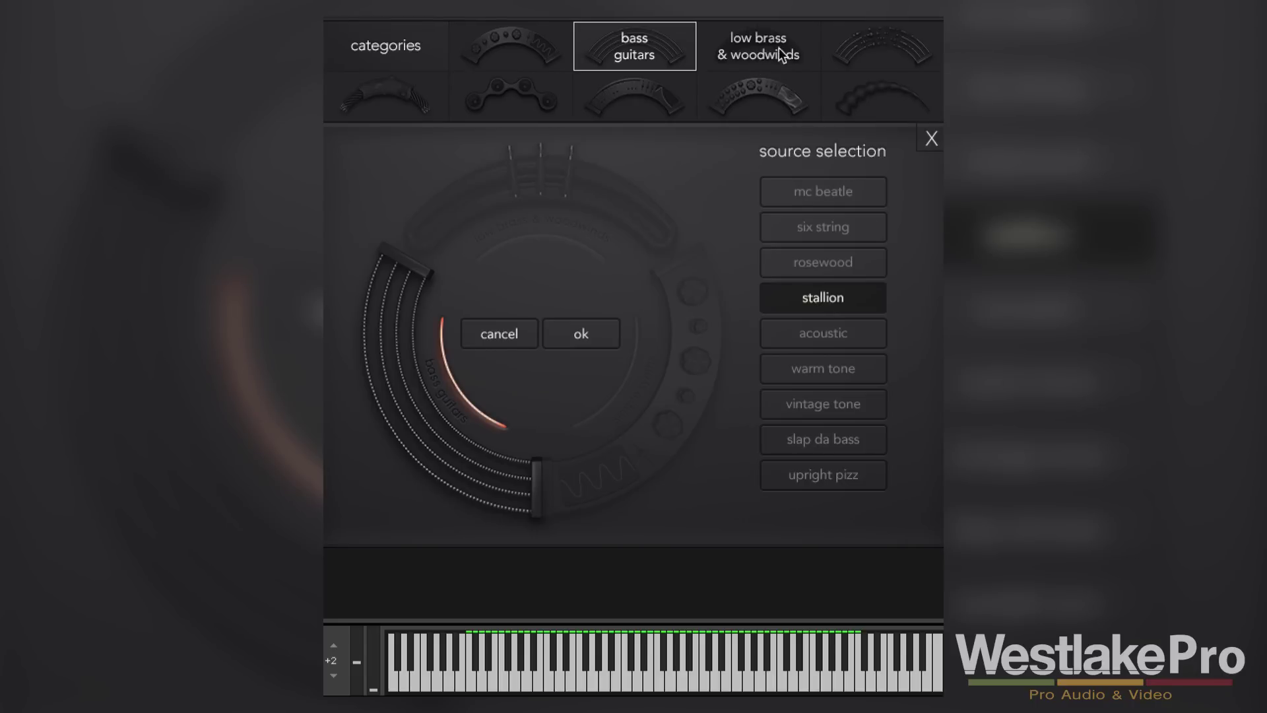
{"action": "left_click", "coordinate": [893, 106]}
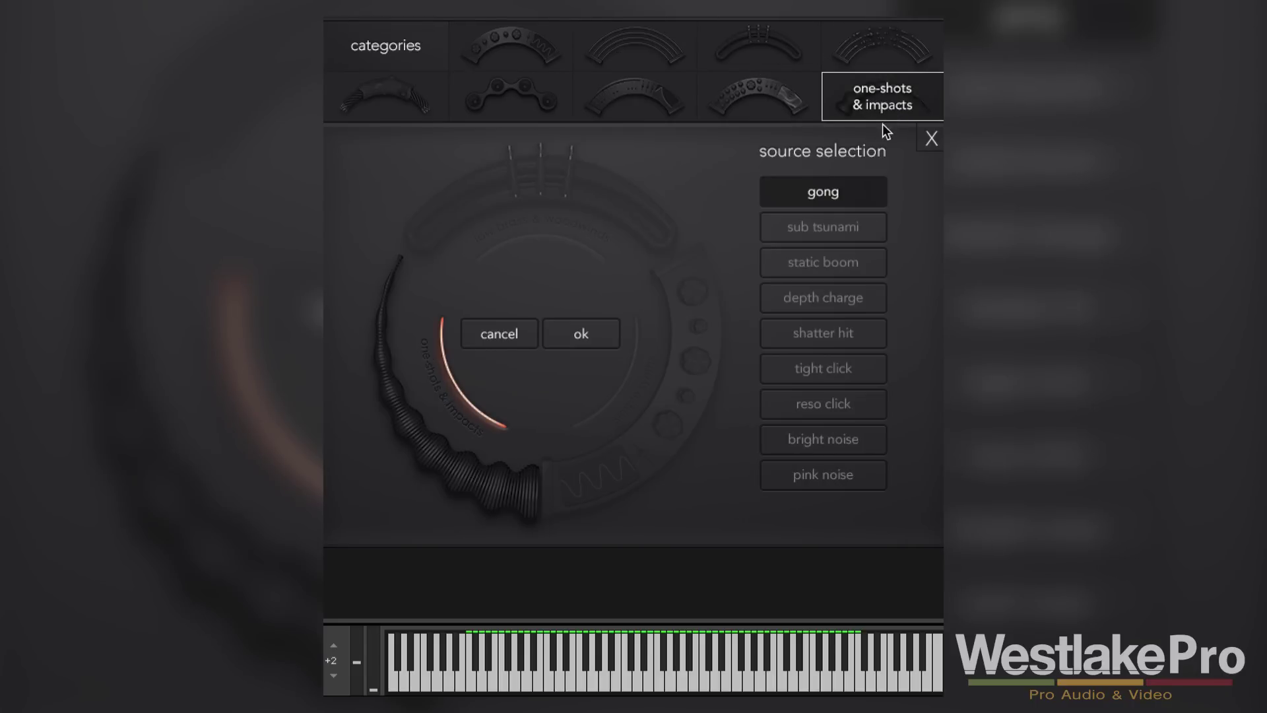
- Audition sub tsunami, static boom, depth charge and shatter hit one-shot sources
{"action": "left_click", "coordinate": [835, 232]}
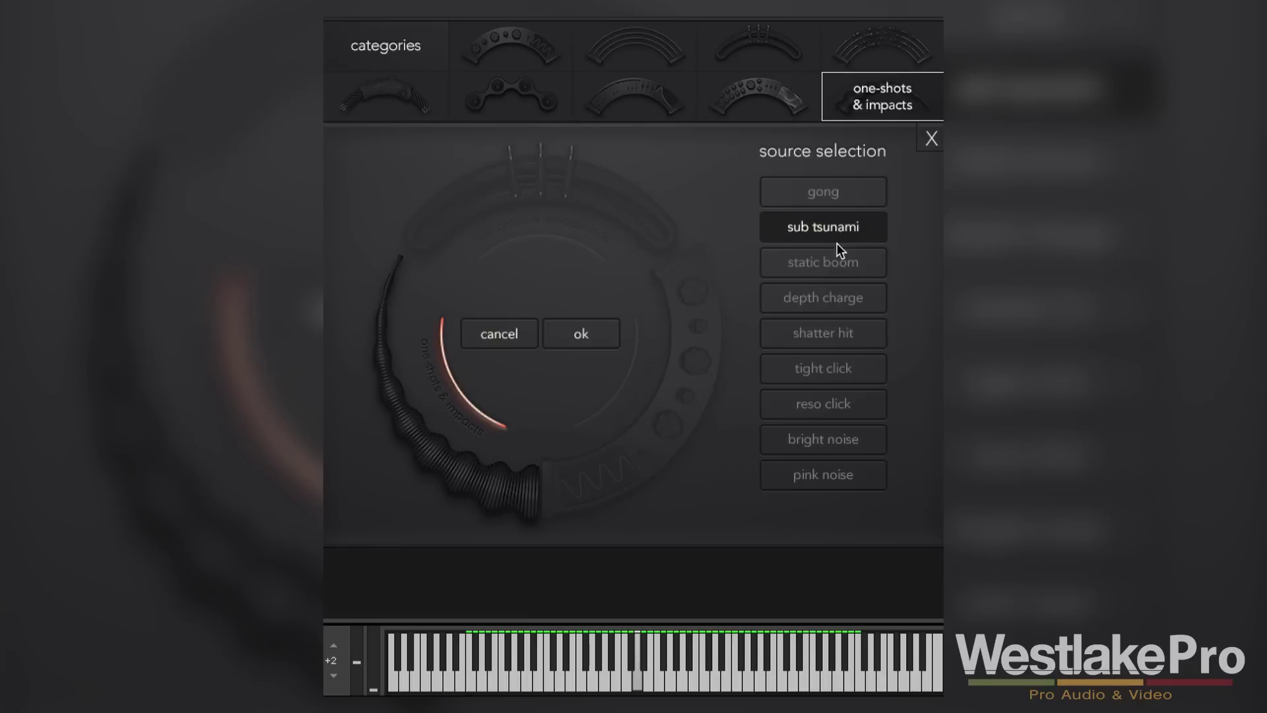
{"action": "left_click", "coordinate": [841, 267]}
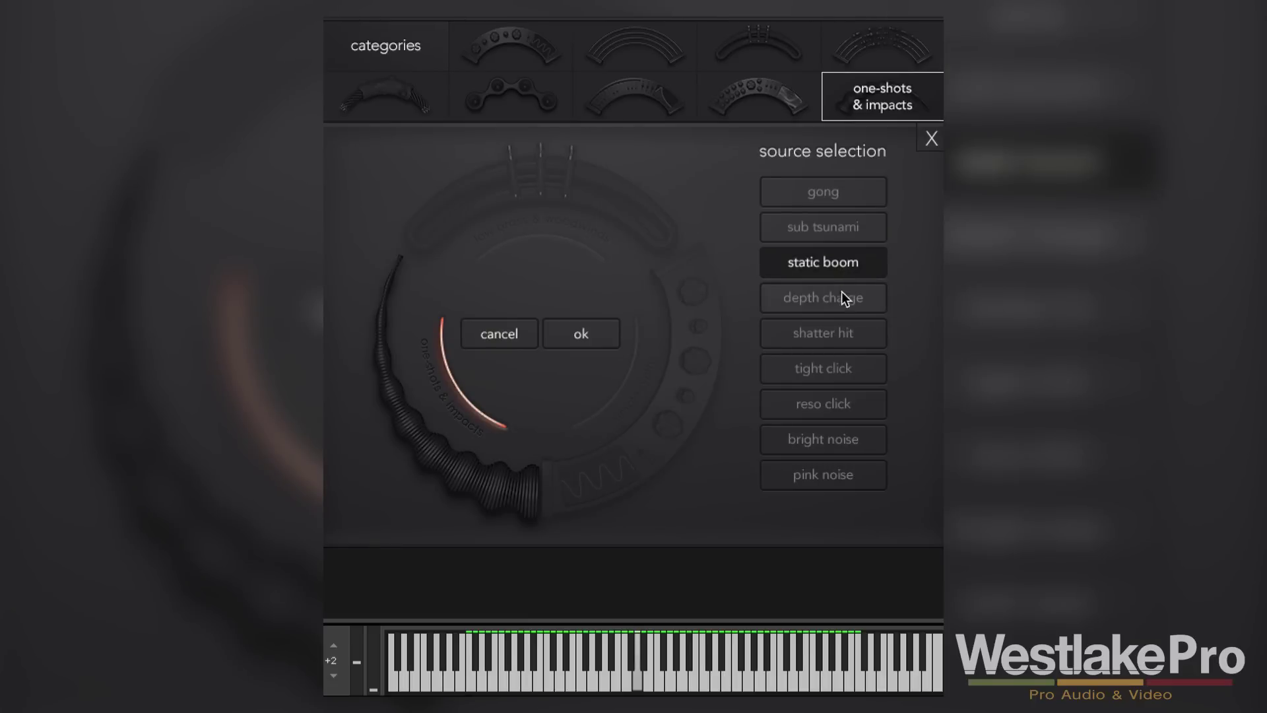
{"action": "left_click", "coordinate": [843, 298]}
{"action": "left_click", "coordinate": [848, 335]}
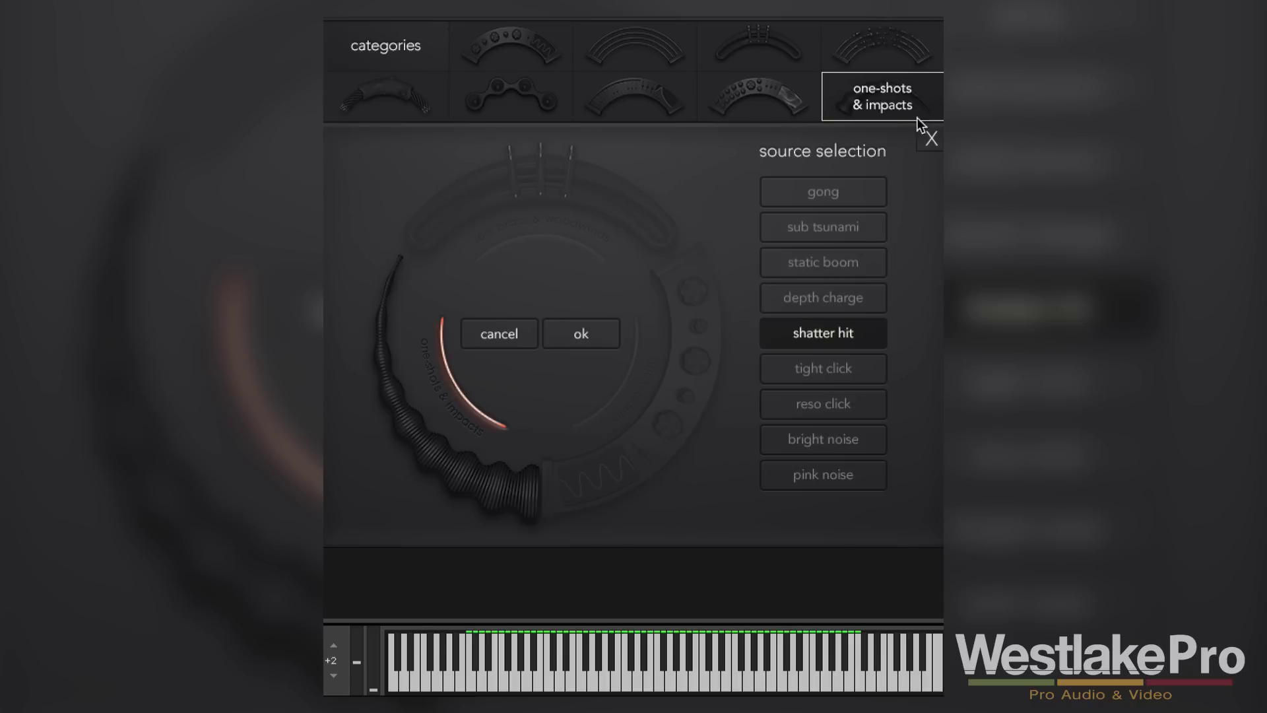
{"action": "left_click", "coordinate": [778, 108]}
{"action": "left_click", "coordinate": [643, 100]}
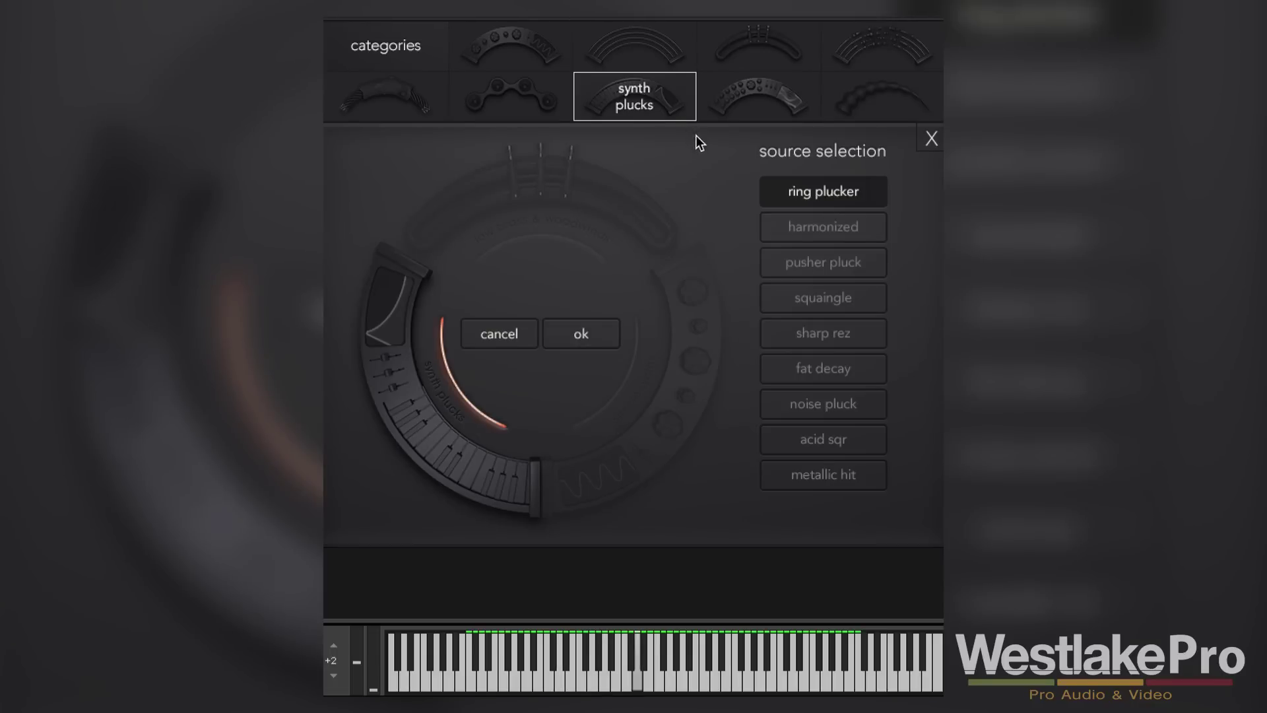
- Audition harmonized, pusher pluck, sharp rez, fat decay and noise pluck, then keep group brass
{"action": "left_click", "coordinate": [827, 233]}
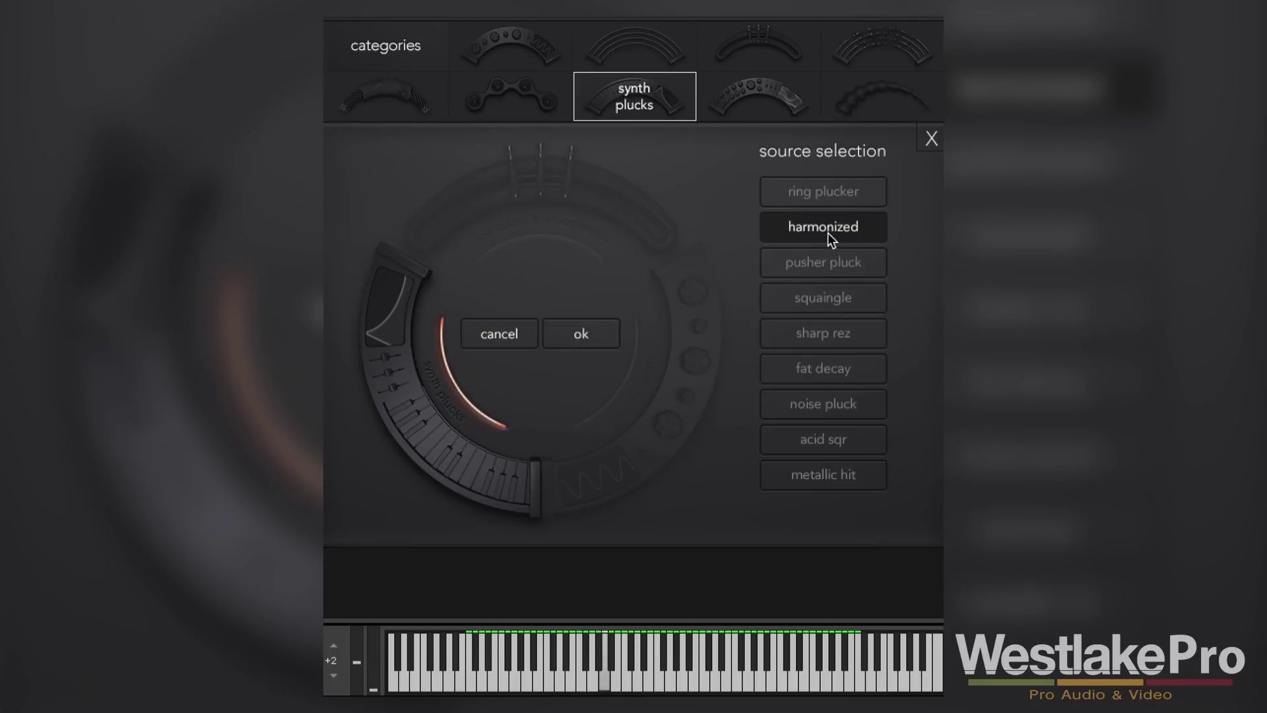
{"action": "left_click", "coordinate": [844, 271]}
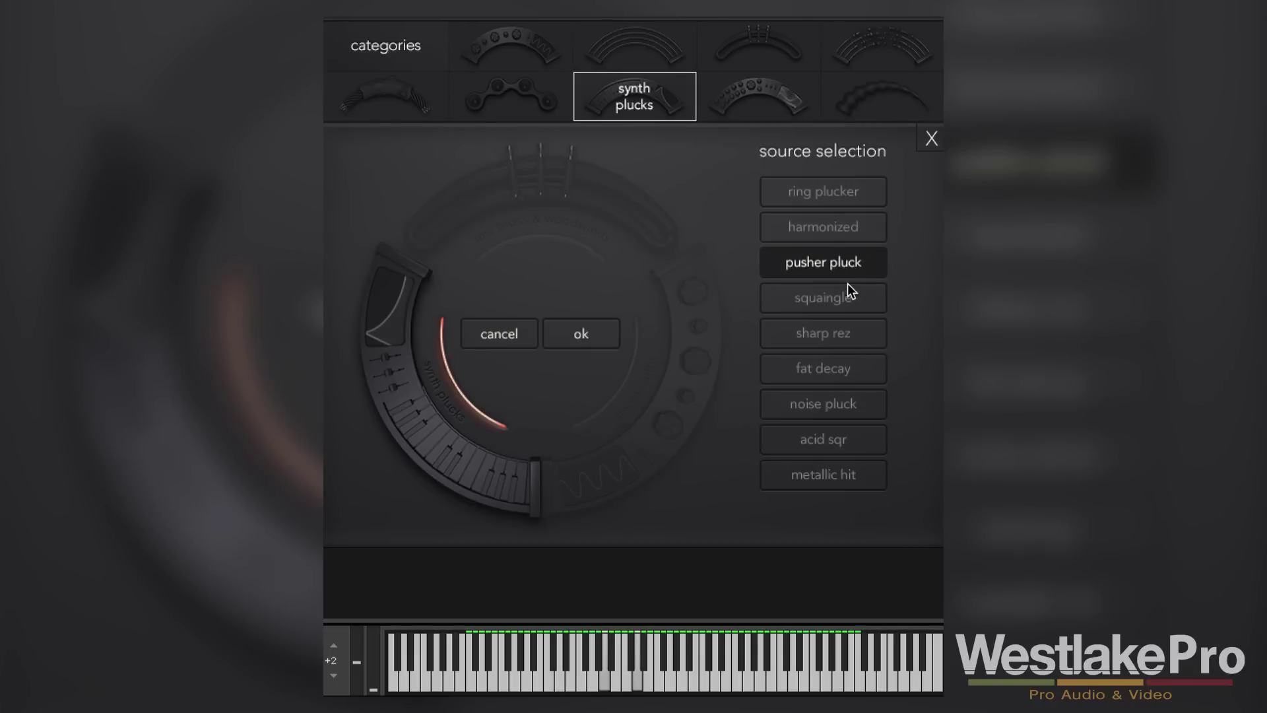
{"action": "left_click", "coordinate": [849, 322]}
{"action": "left_click", "coordinate": [845, 375]}
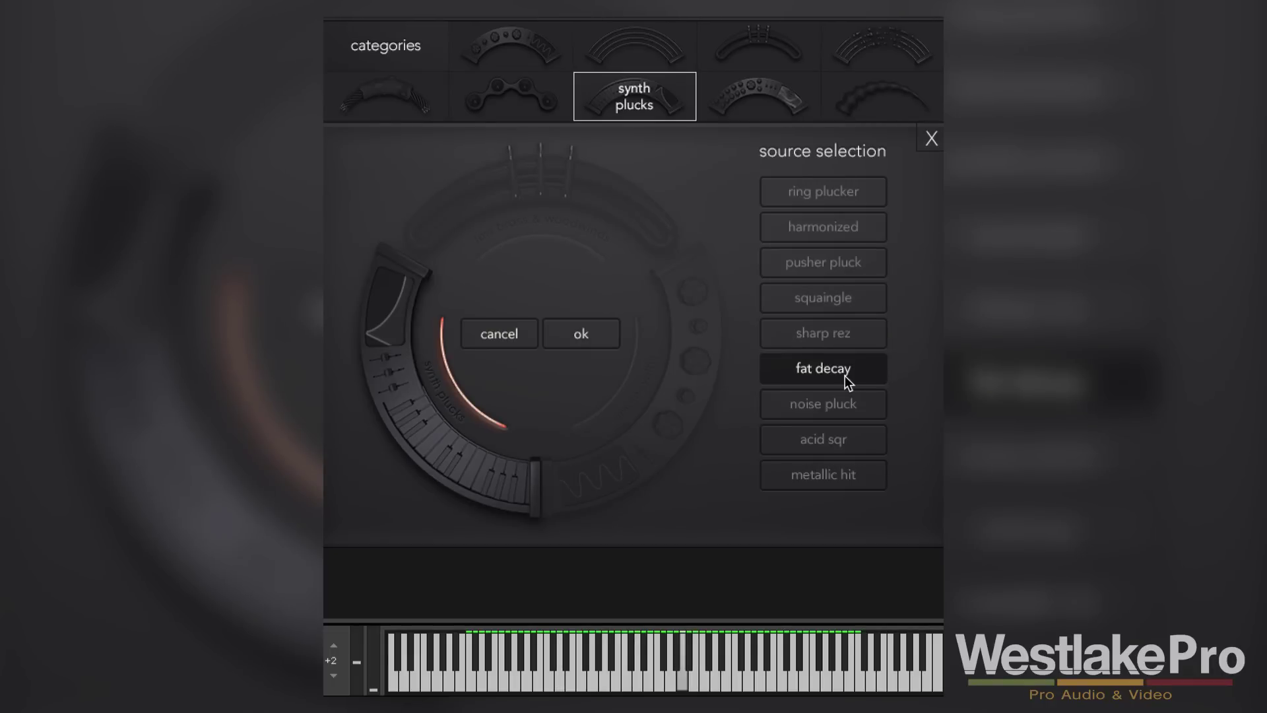
{"action": "left_click", "coordinate": [840, 405]}
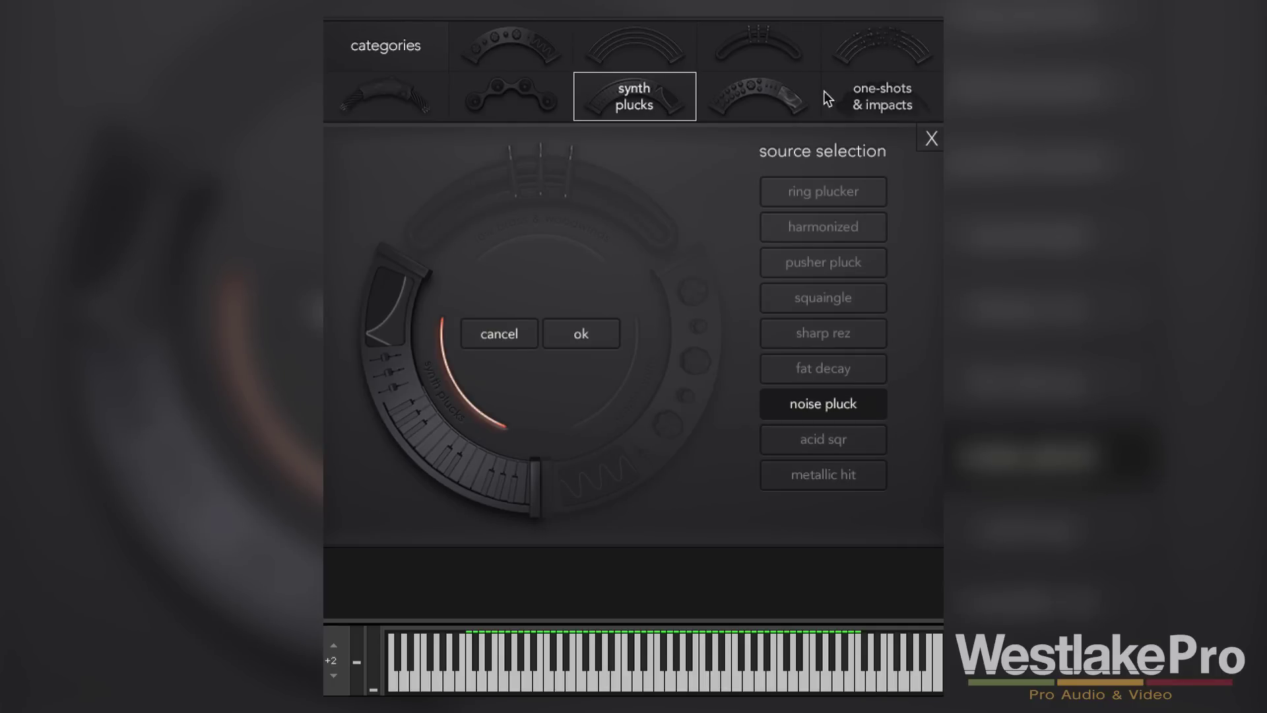
{"action": "left_click", "coordinate": [779, 101]}
{"action": "left_click", "coordinate": [766, 52]}
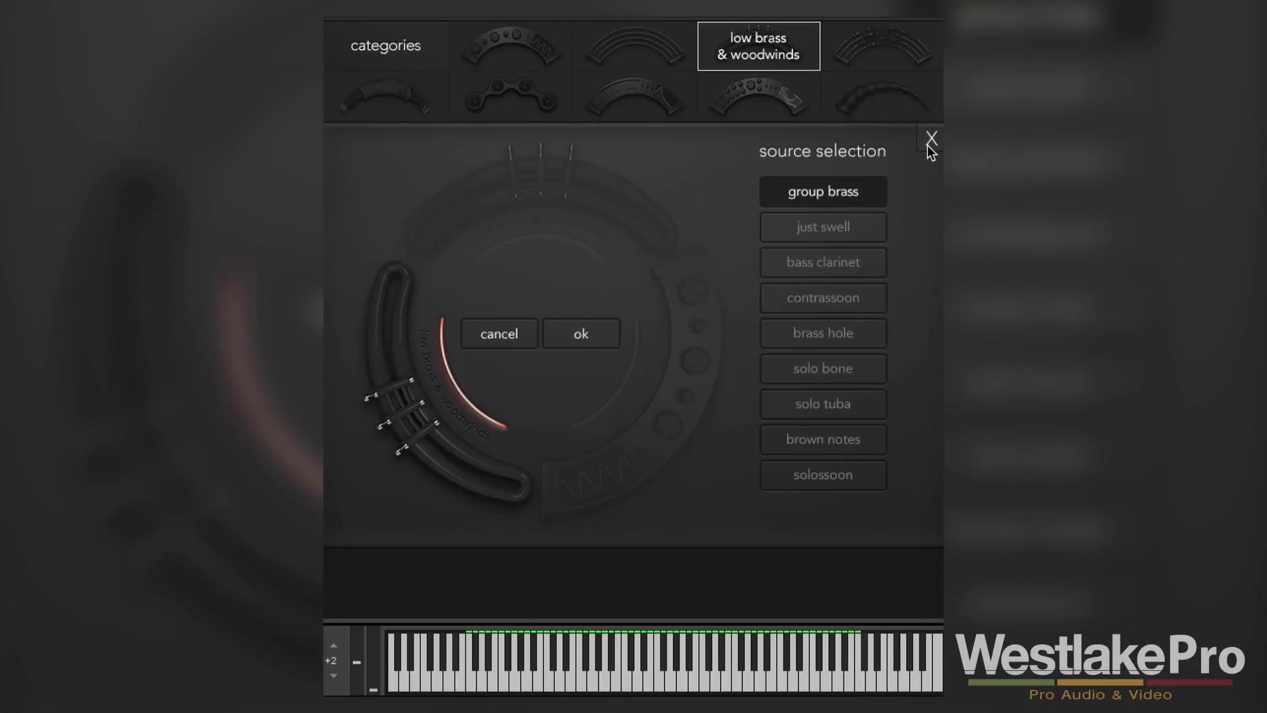
{"action": "left_click", "coordinate": [929, 142]}
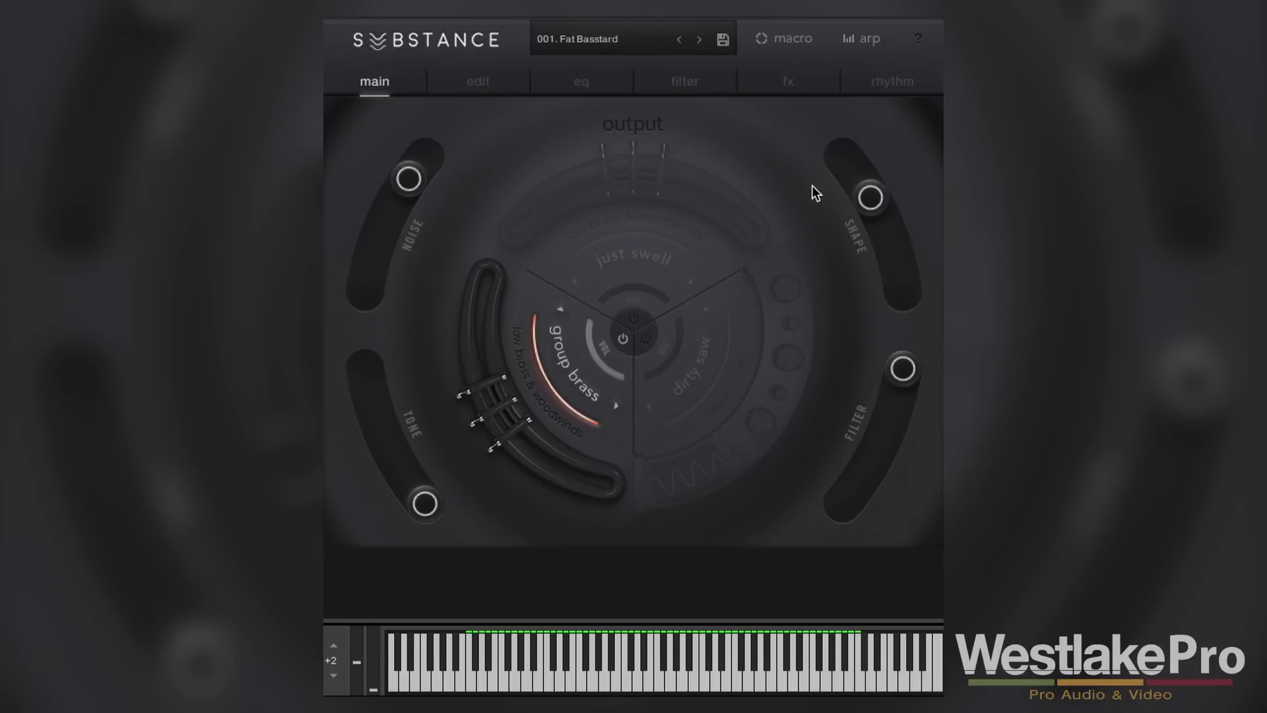
- Toggle group brass off and on, then switch just swell and dirty saw back on
{"action": "left_click", "coordinate": [622, 339]}
{"action": "left_click", "coordinate": [620, 341]}
{"action": "left_click", "coordinate": [633, 317]}
{"action": "left_click", "coordinate": [647, 336]}
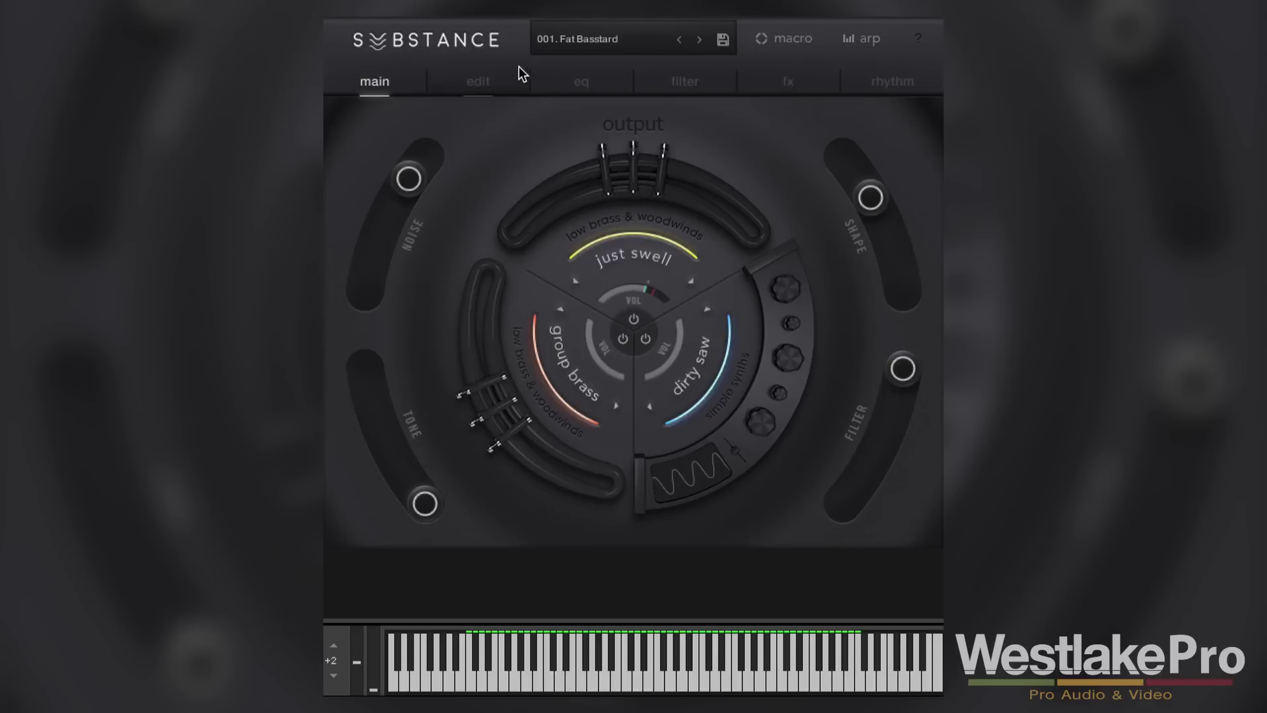
- View the edit, eq, filter, fx and rhythm pages in turn
{"action": "left_click", "coordinate": [483, 82]}
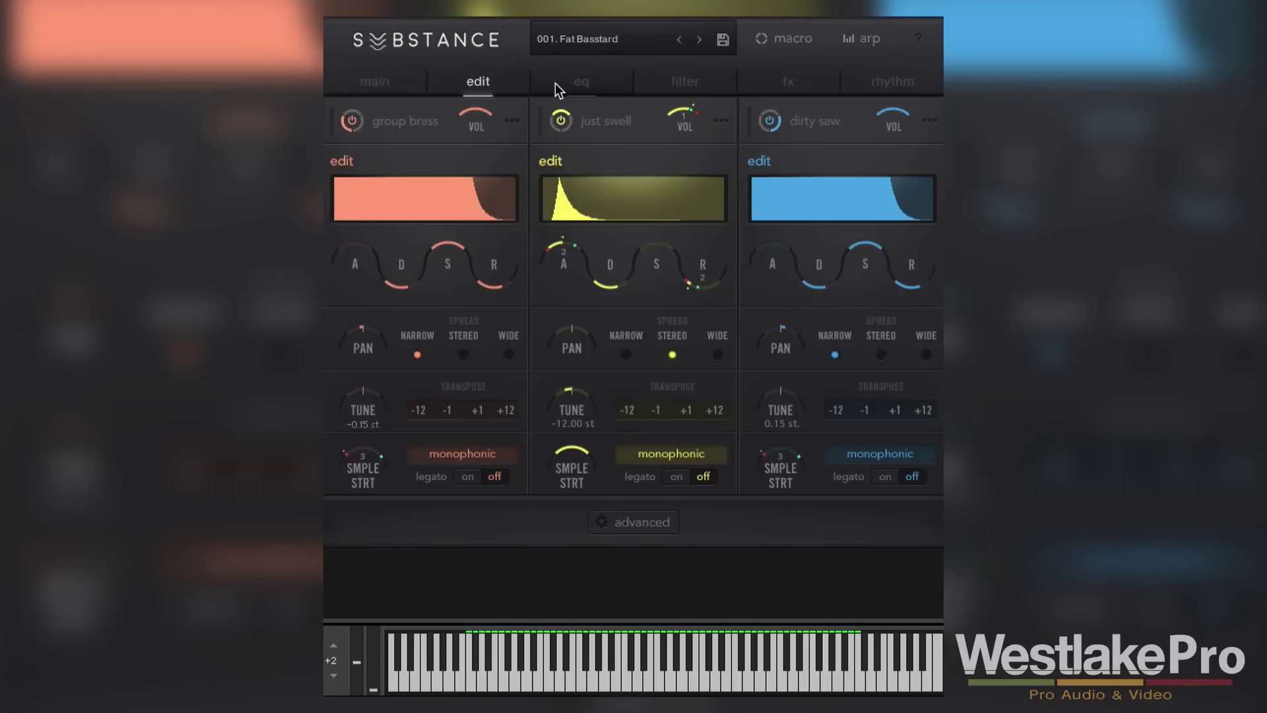
{"action": "left_click", "coordinate": [594, 83]}
{"action": "left_click", "coordinate": [679, 87]}
{"action": "left_click", "coordinate": [788, 81]}
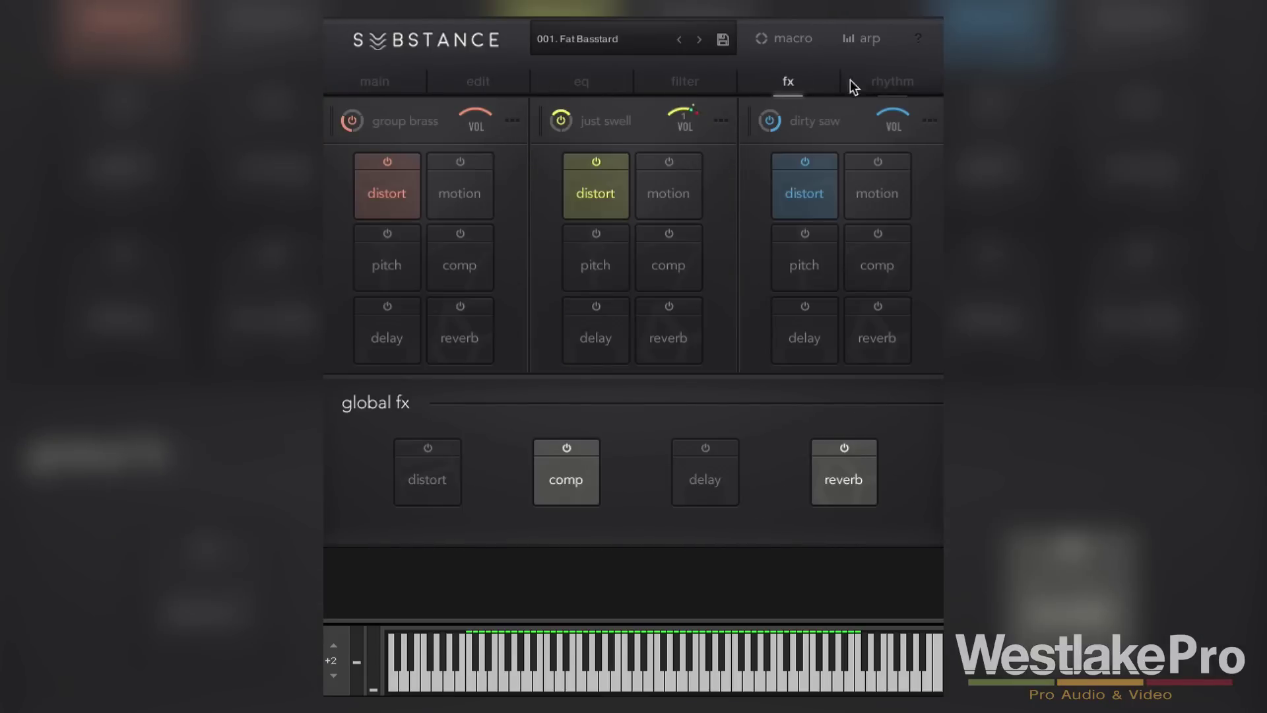
{"action": "left_click", "coordinate": [887, 87]}
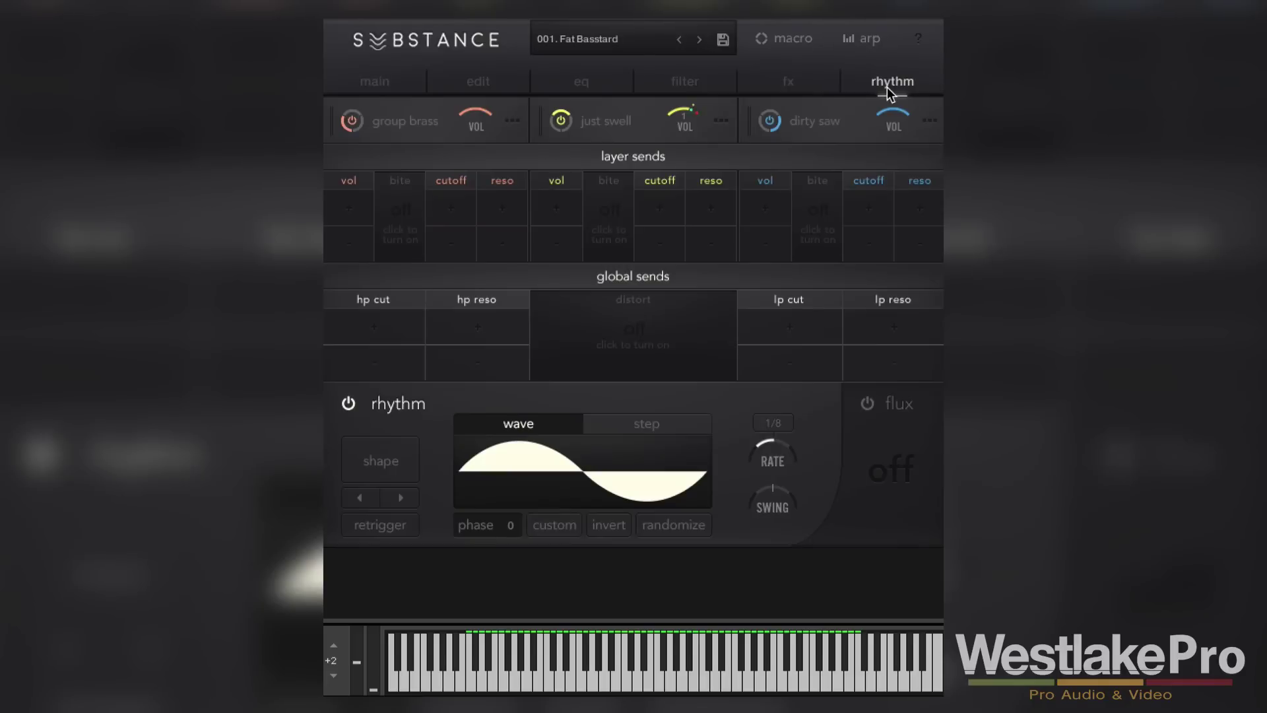